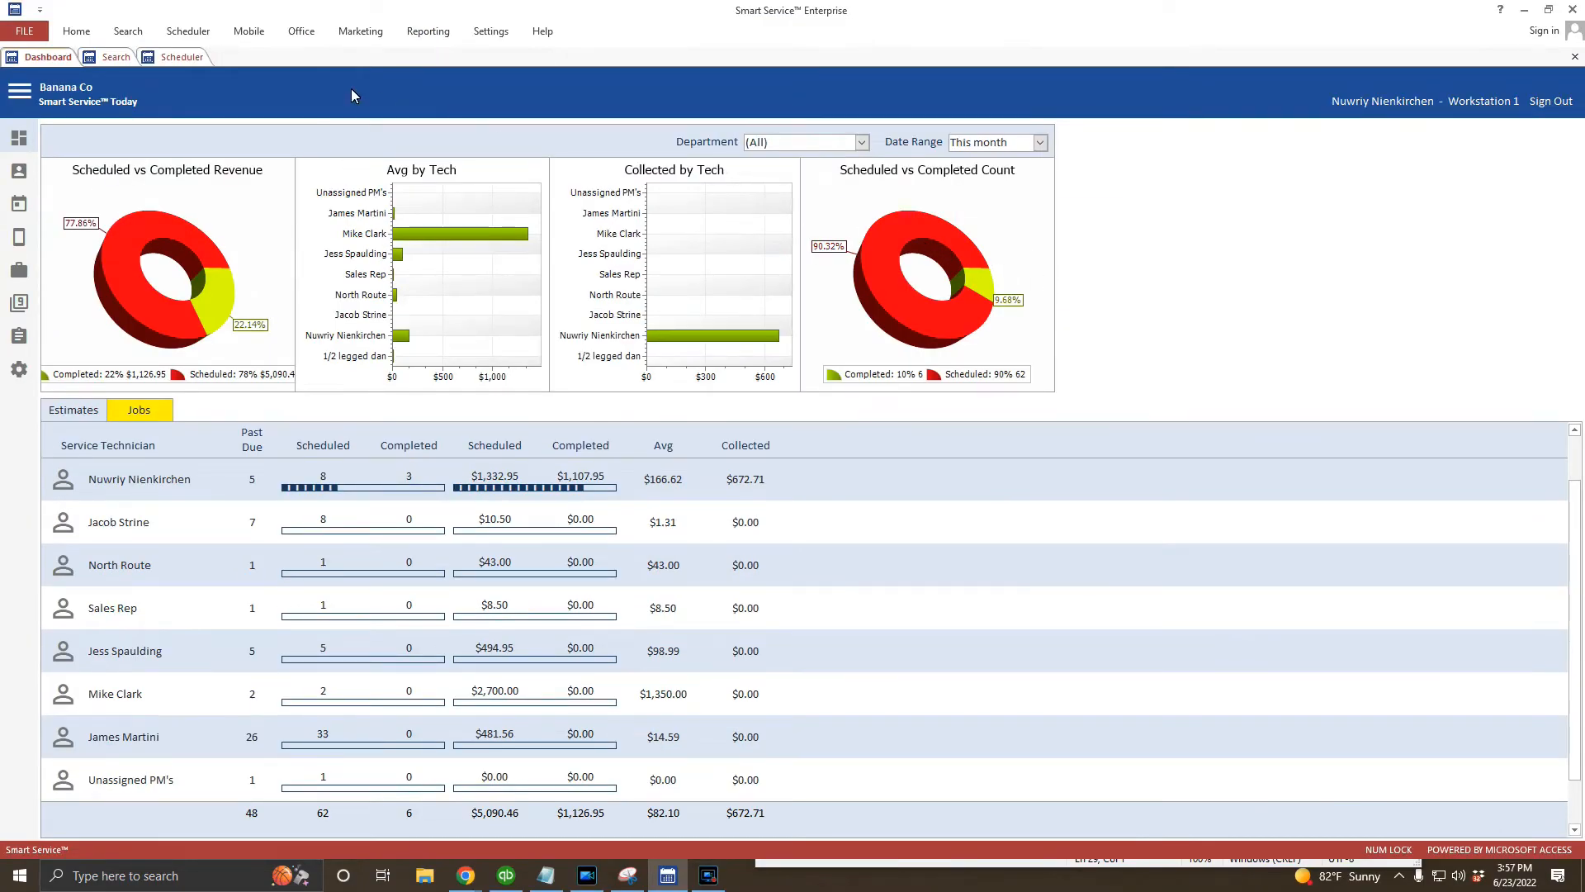
Open the scheduler showing the technicians' appointments for Jun 15, 2022
click(180, 60)
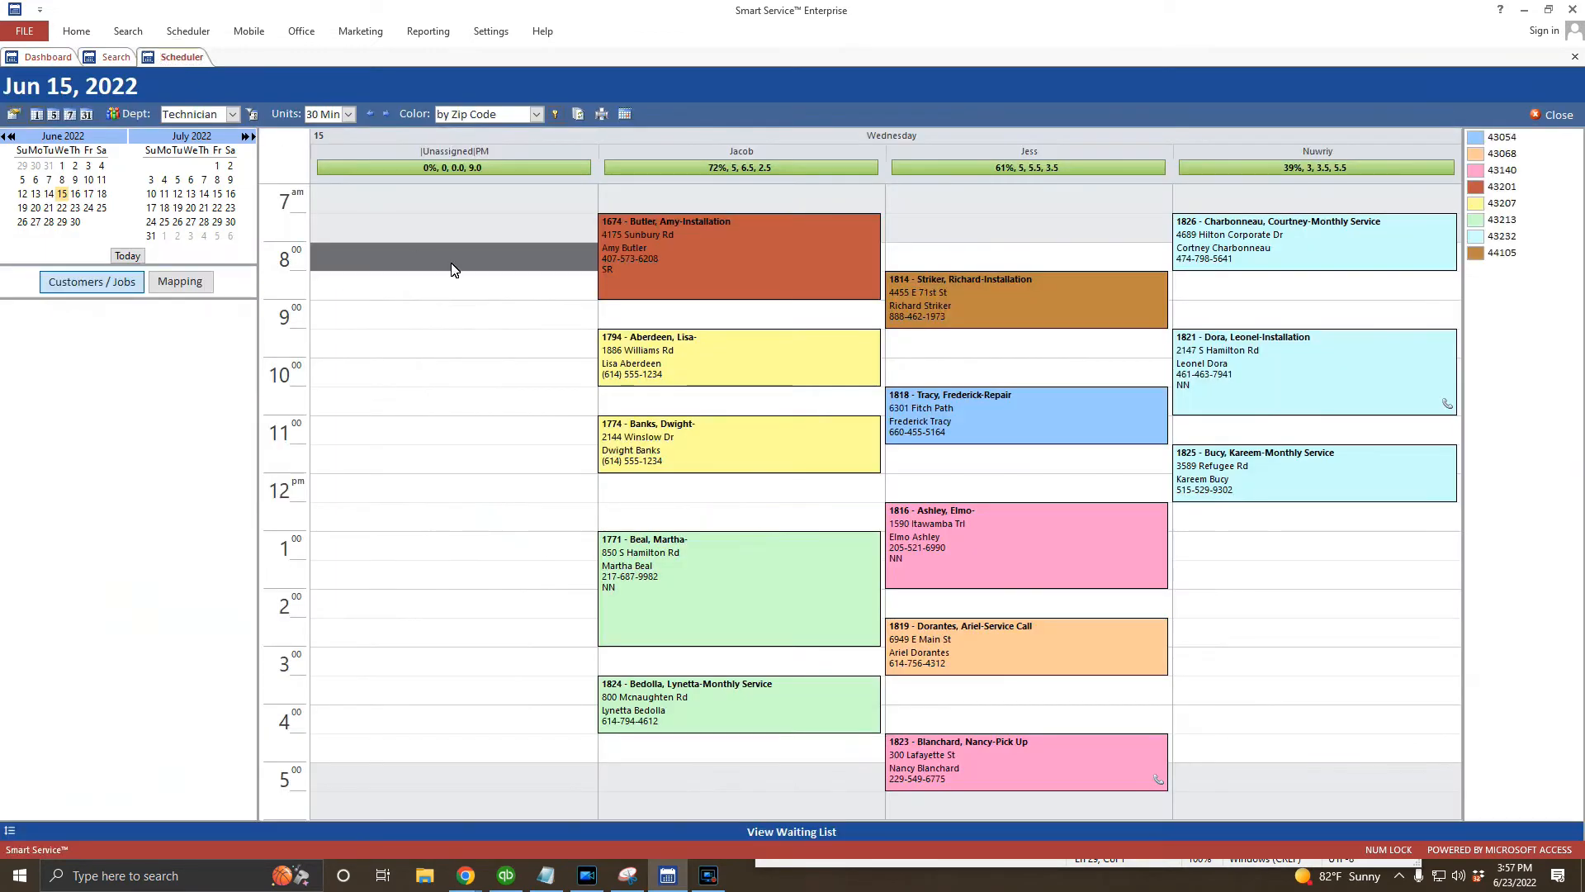
drag(511, 354, 502, 419)
right_click(502, 421)
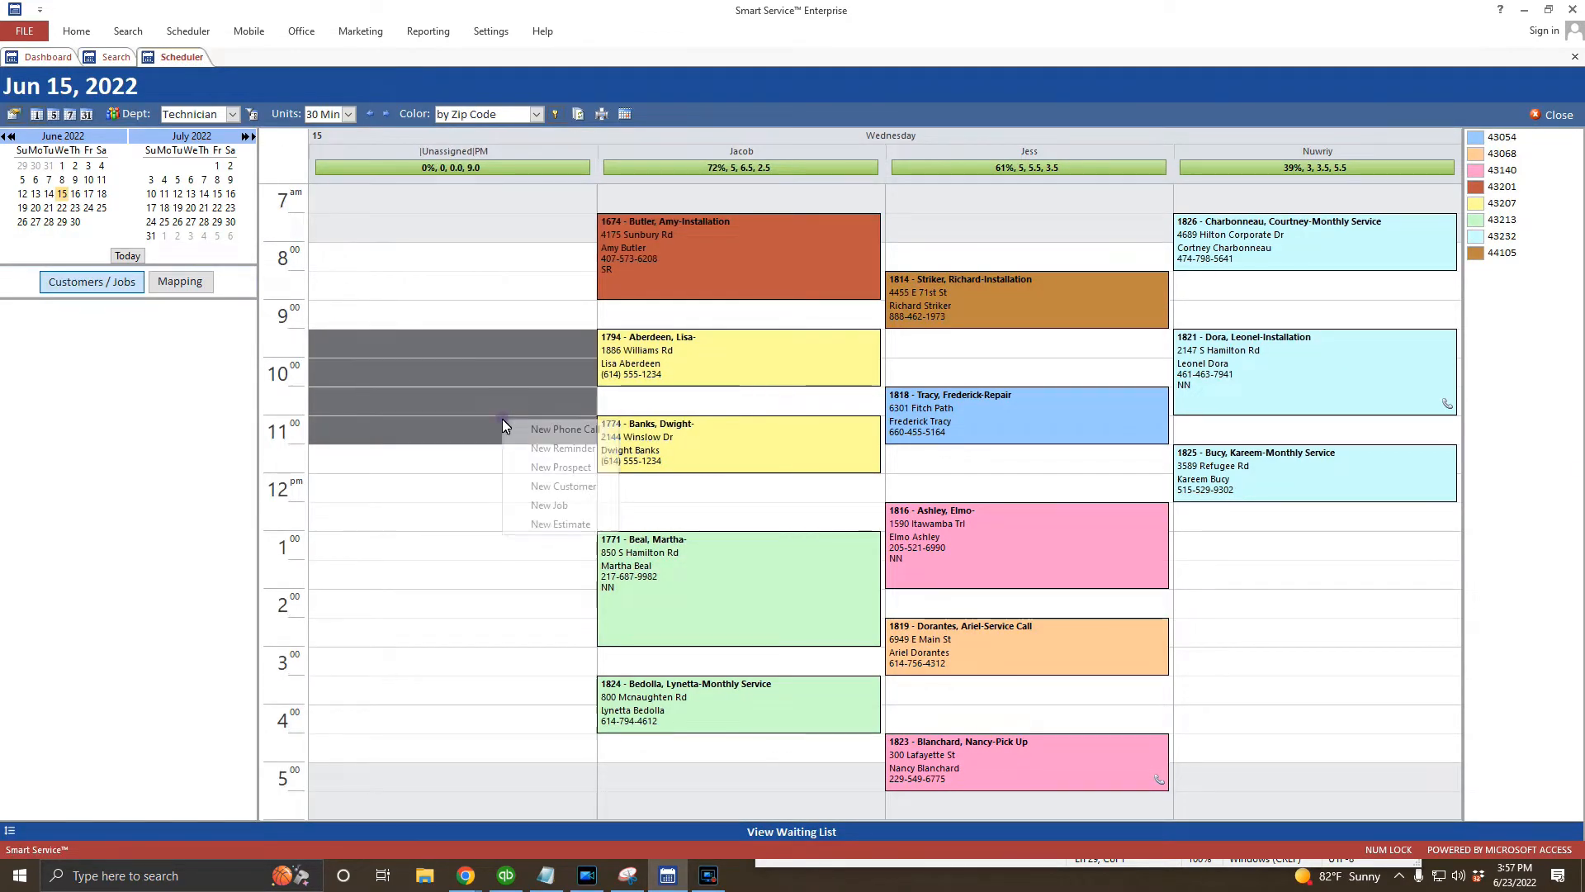
click(563, 507)
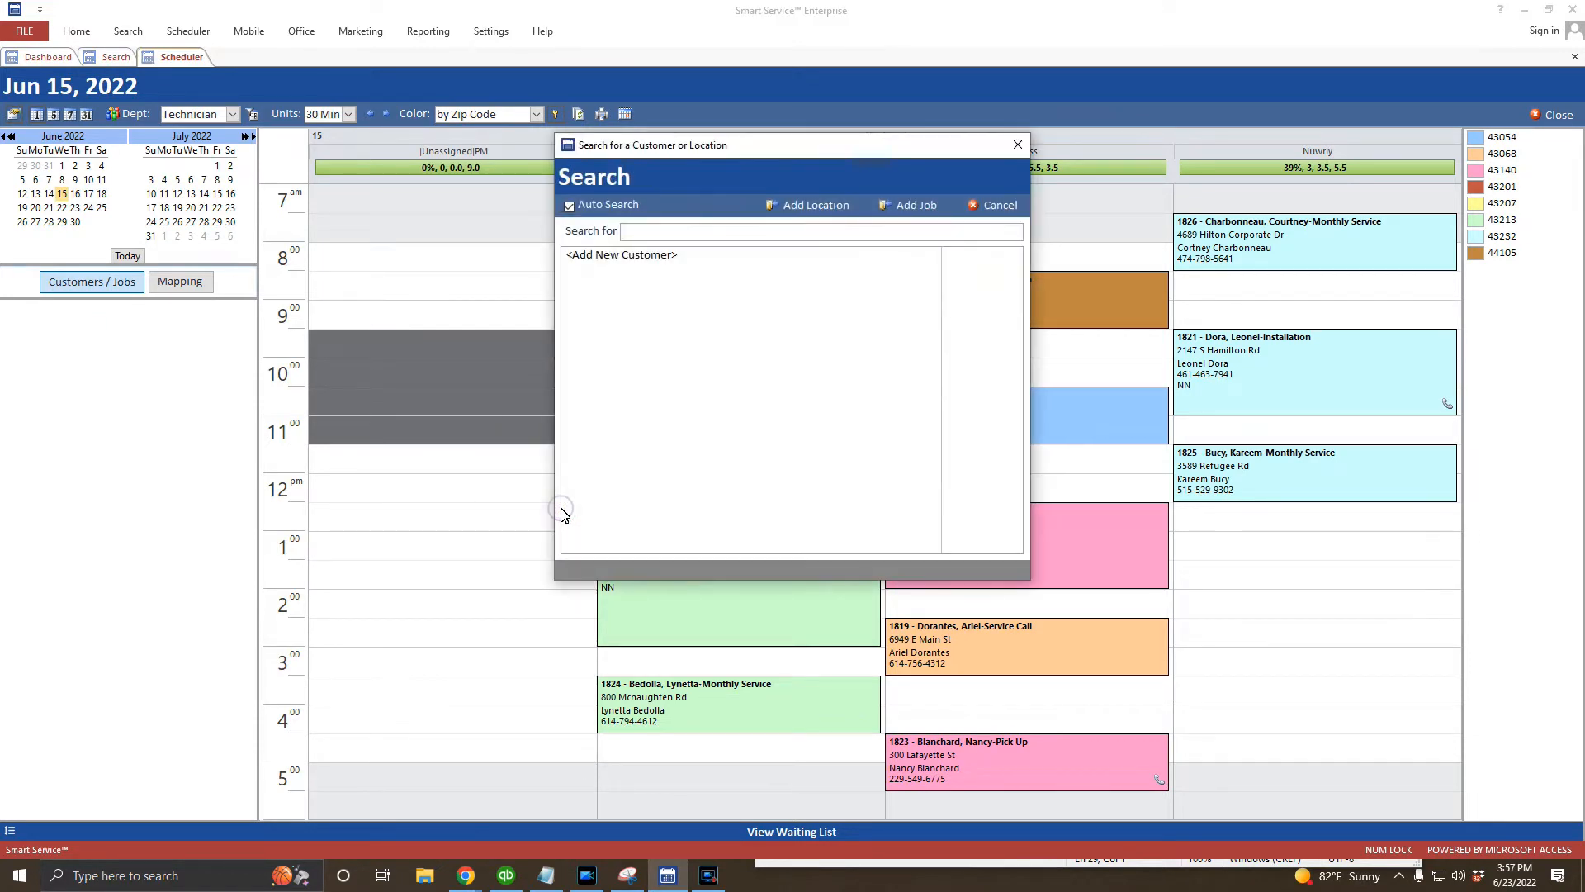
text(*)
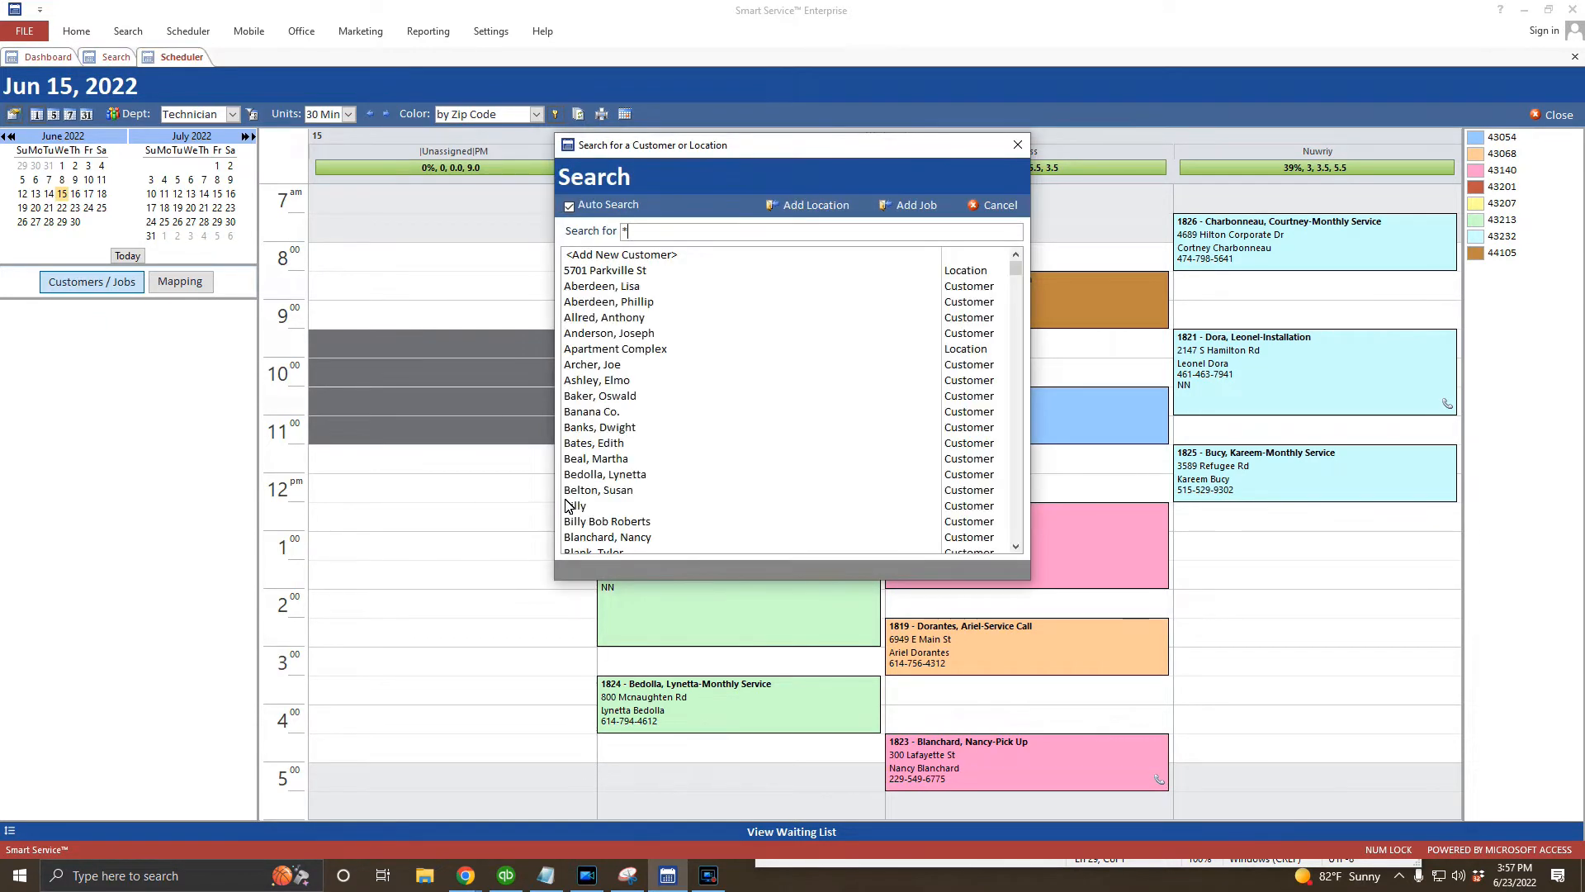
click(640, 288)
click(918, 207)
key(Return)
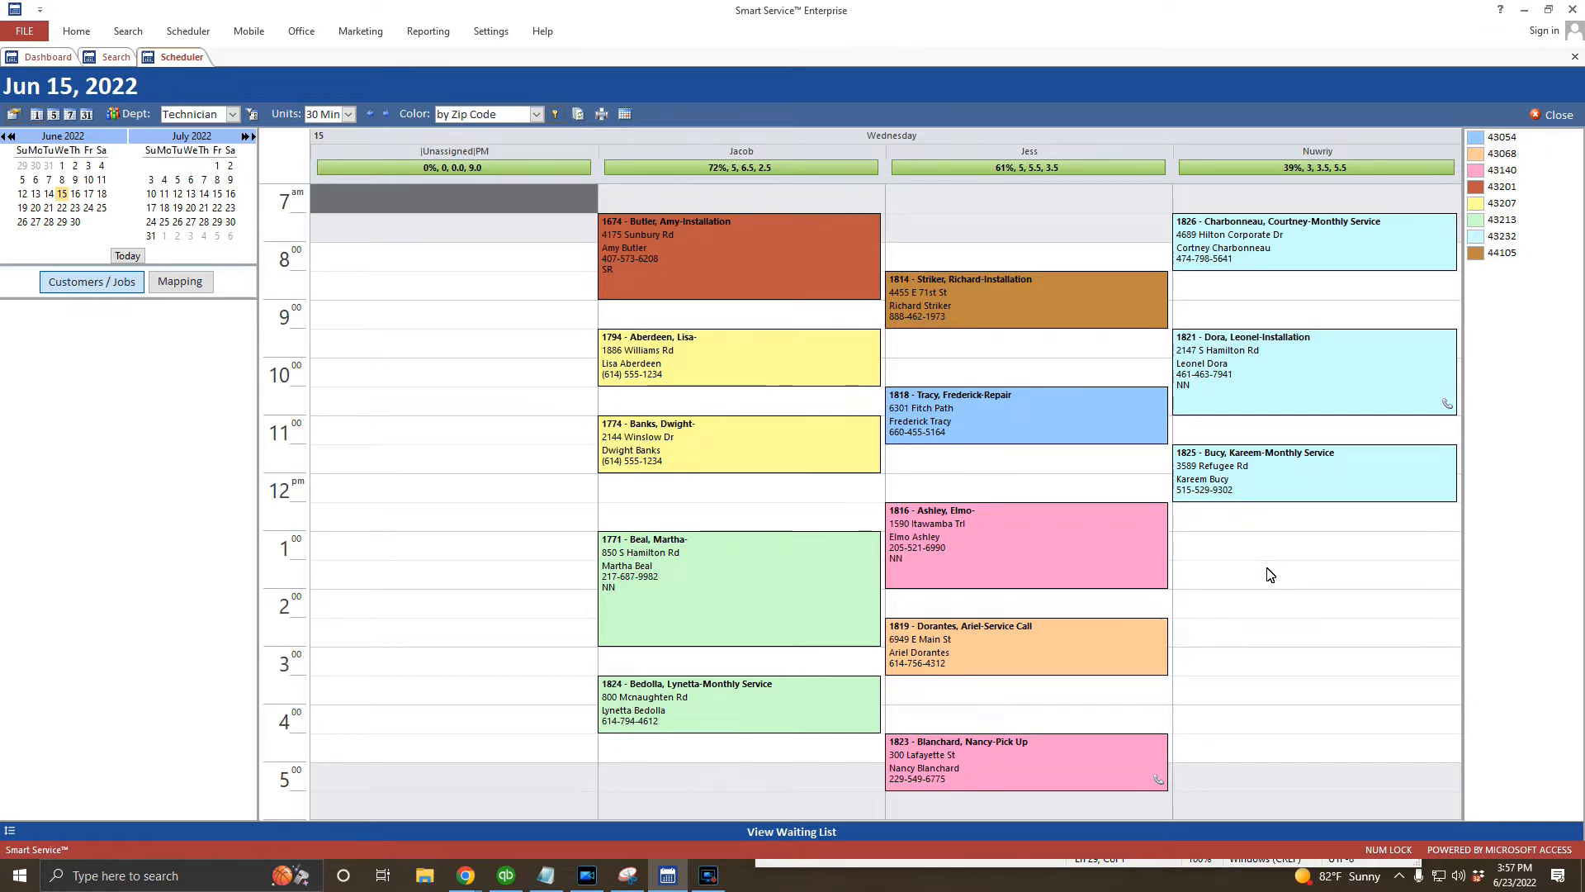
Create a job from 1:30 PM to 3:30 PM in the last technician's schedule for the customer found by surname, accepting the suggested job name
drag(1269, 573, 1262, 660)
right_click(1260, 657)
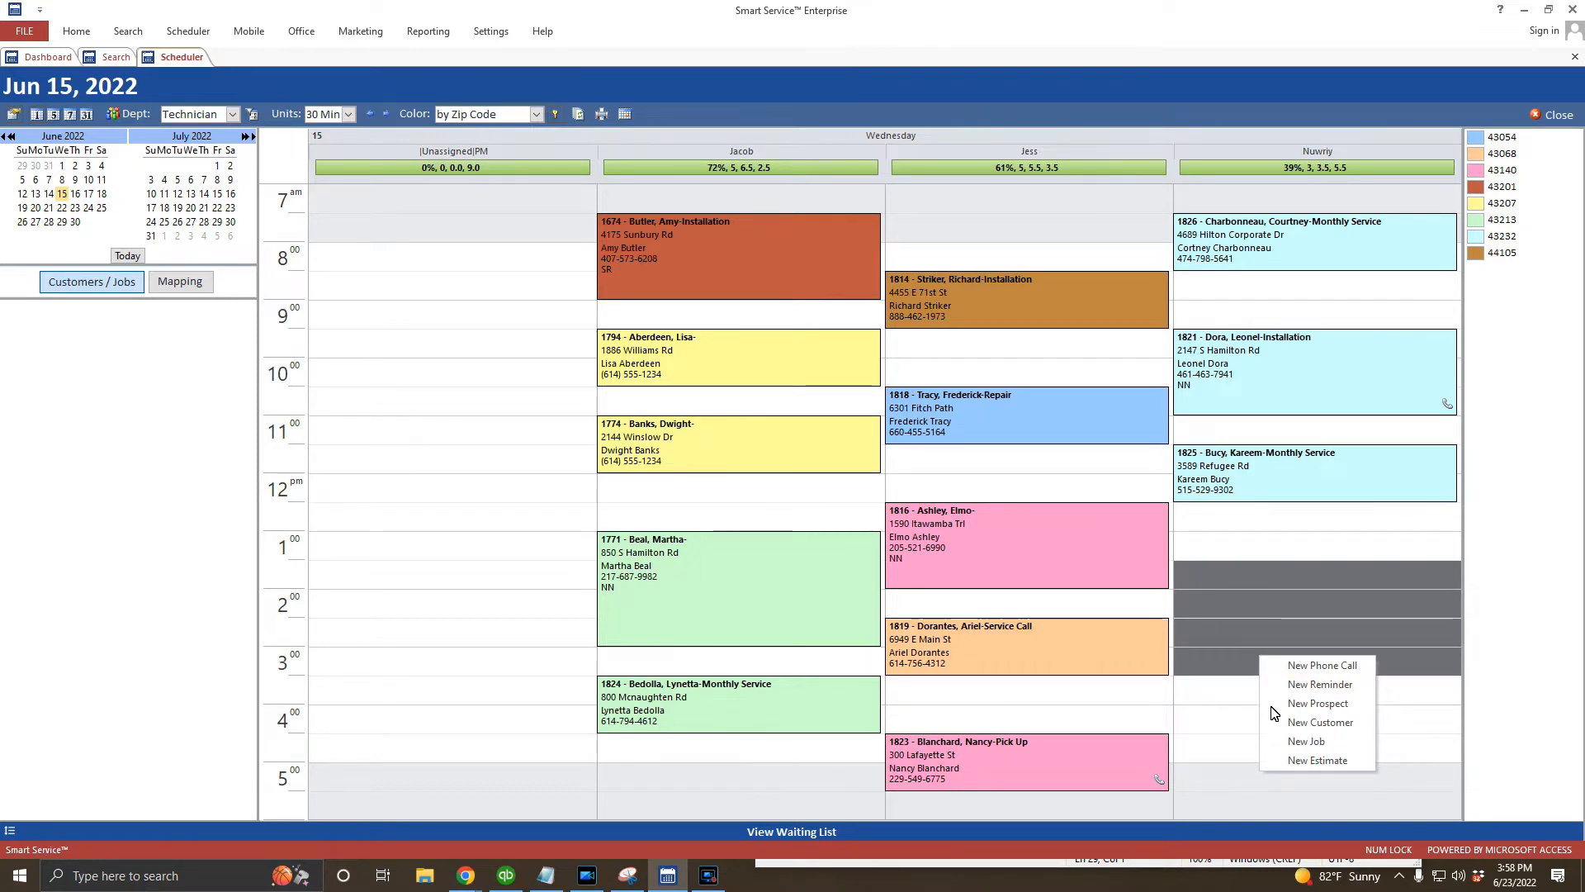
click(1304, 742)
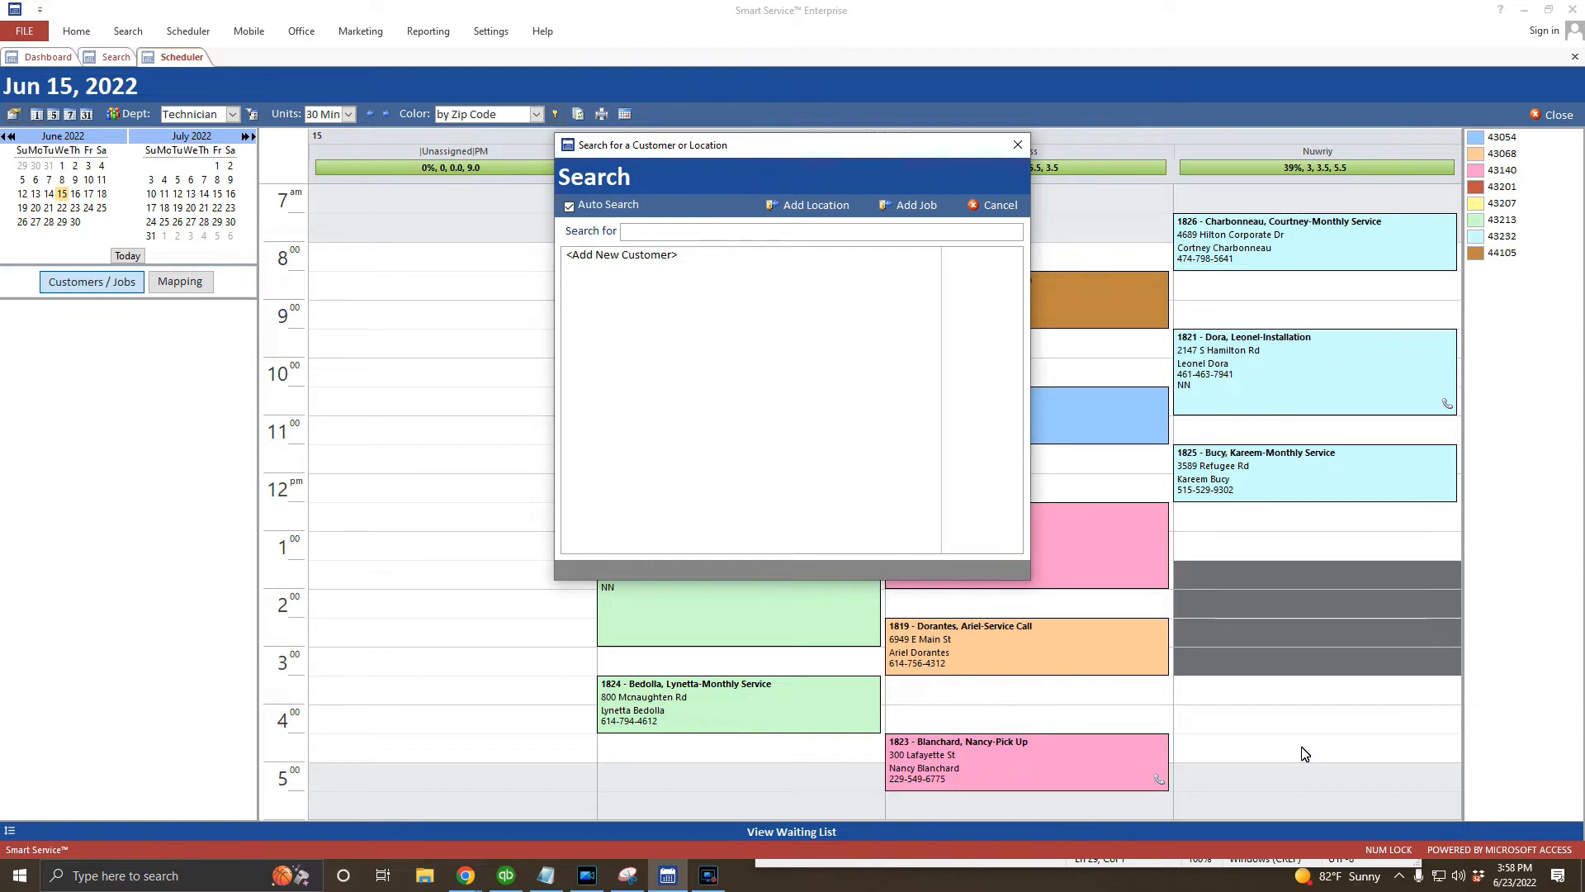
text(doe)
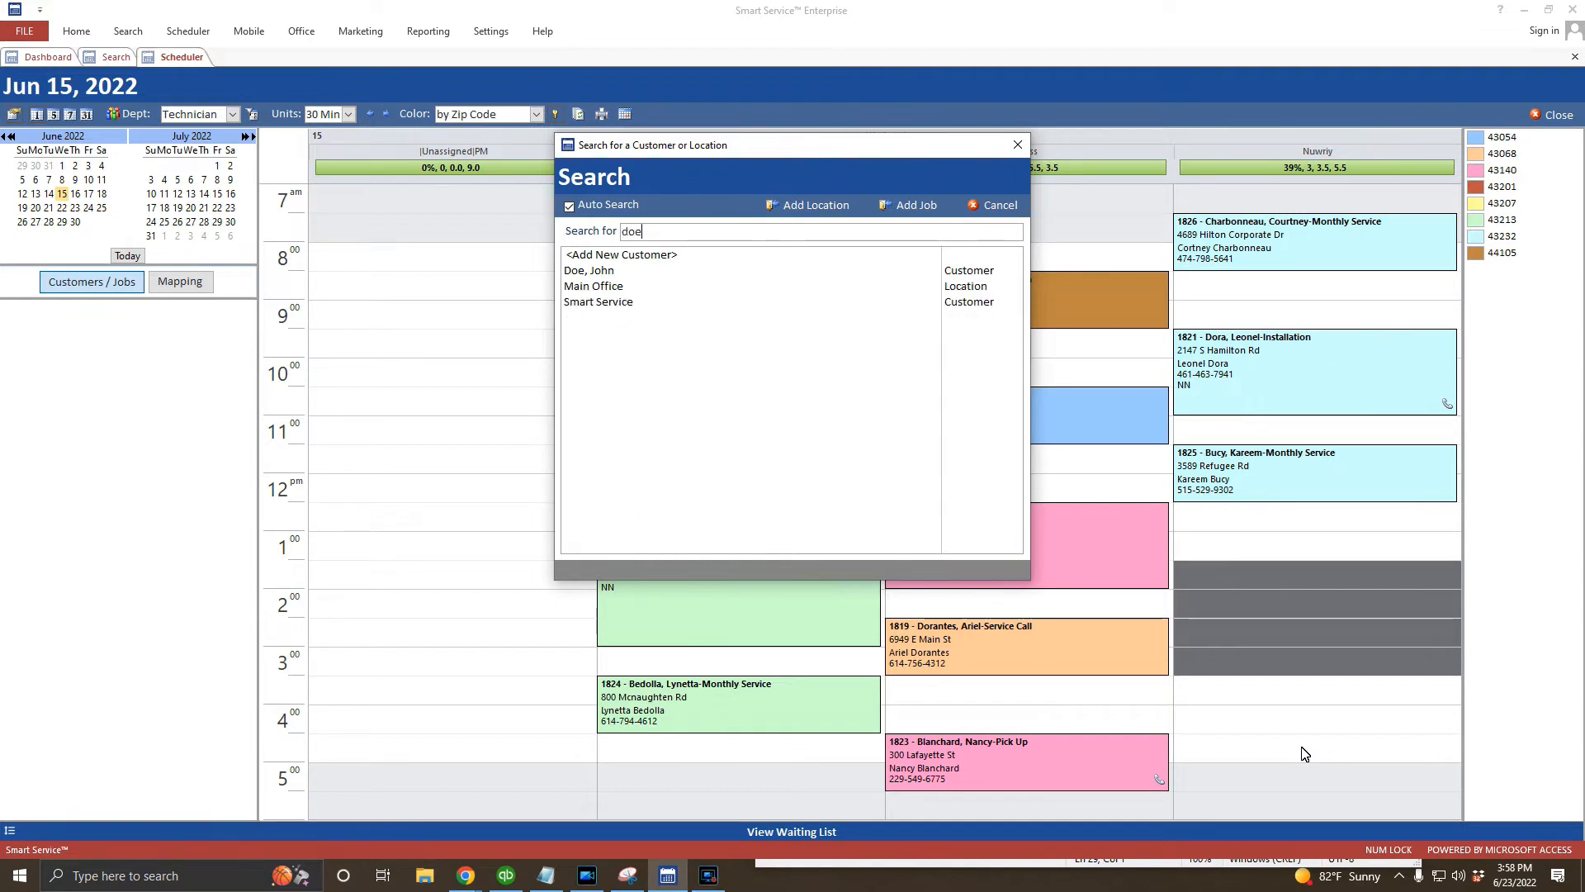
click(604, 276)
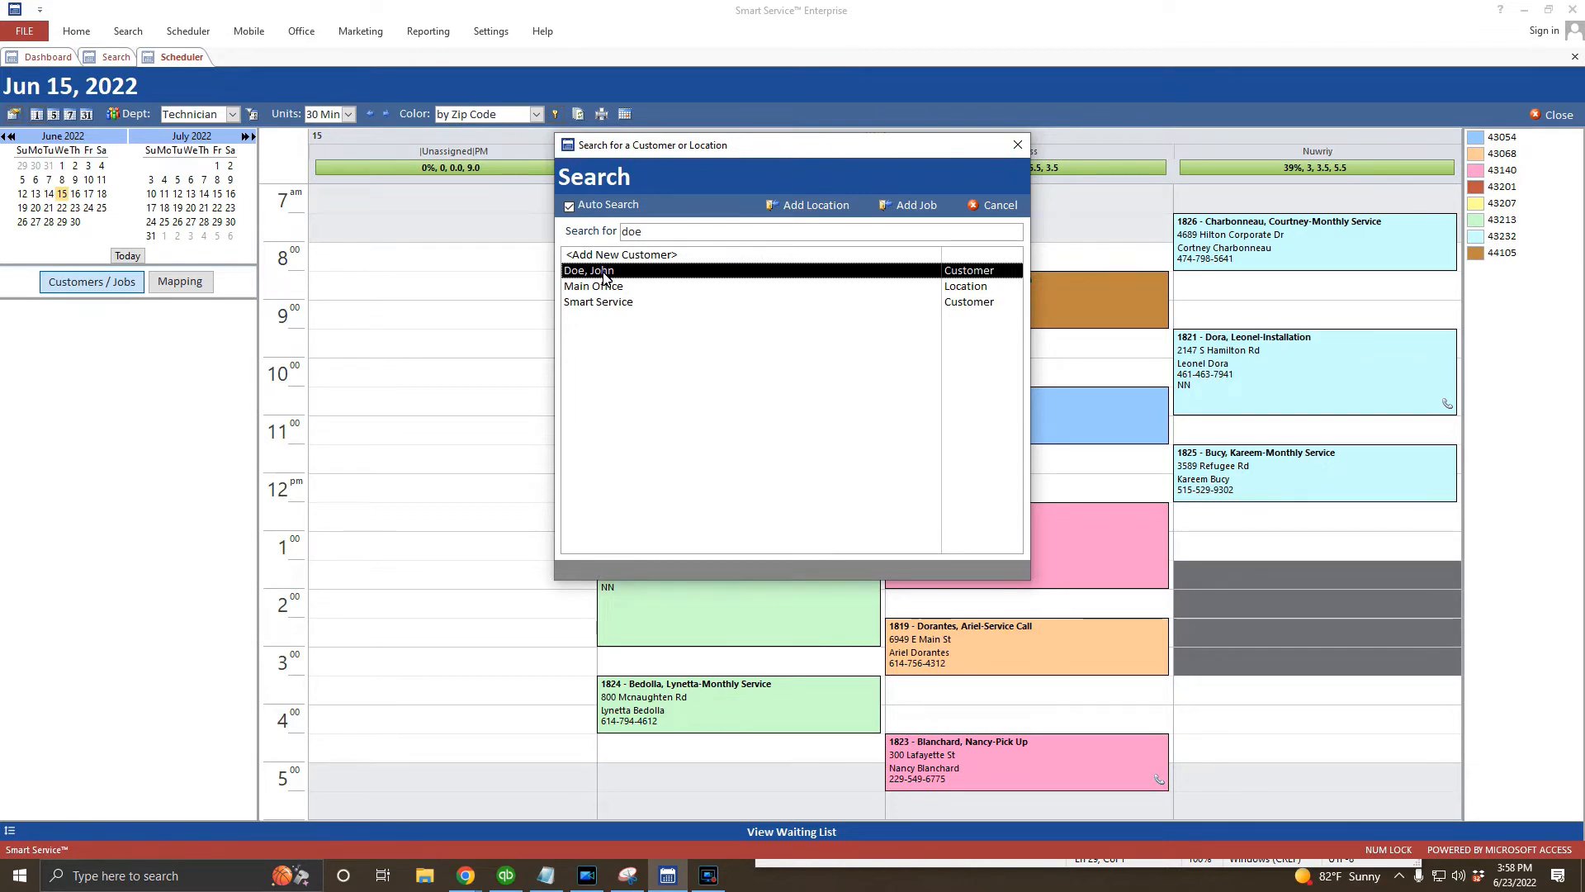
double_click(604, 275)
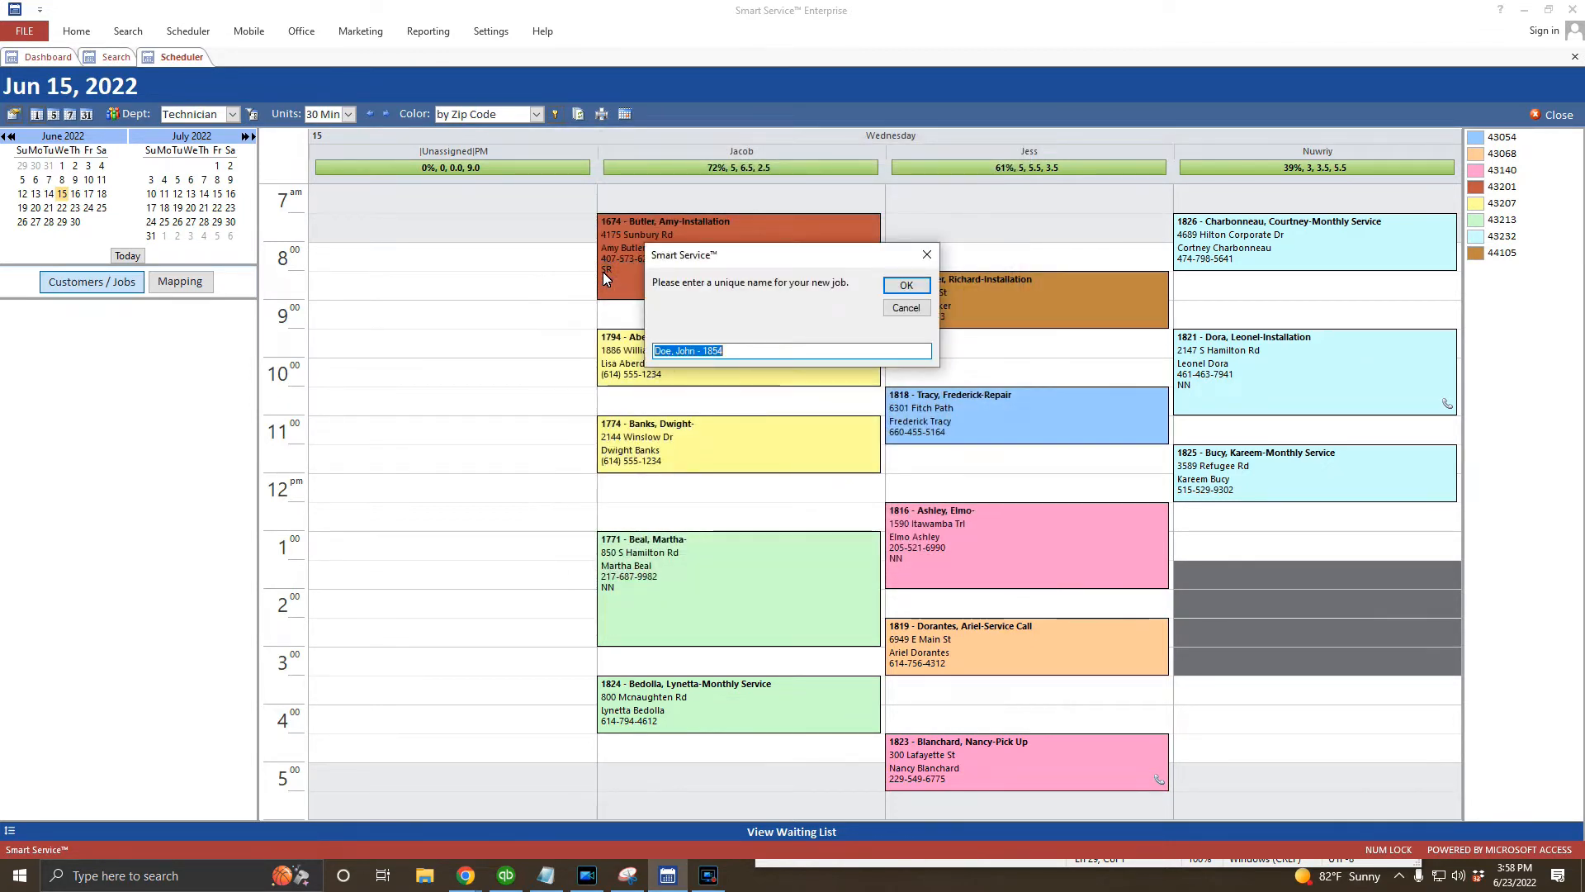
click(915, 286)
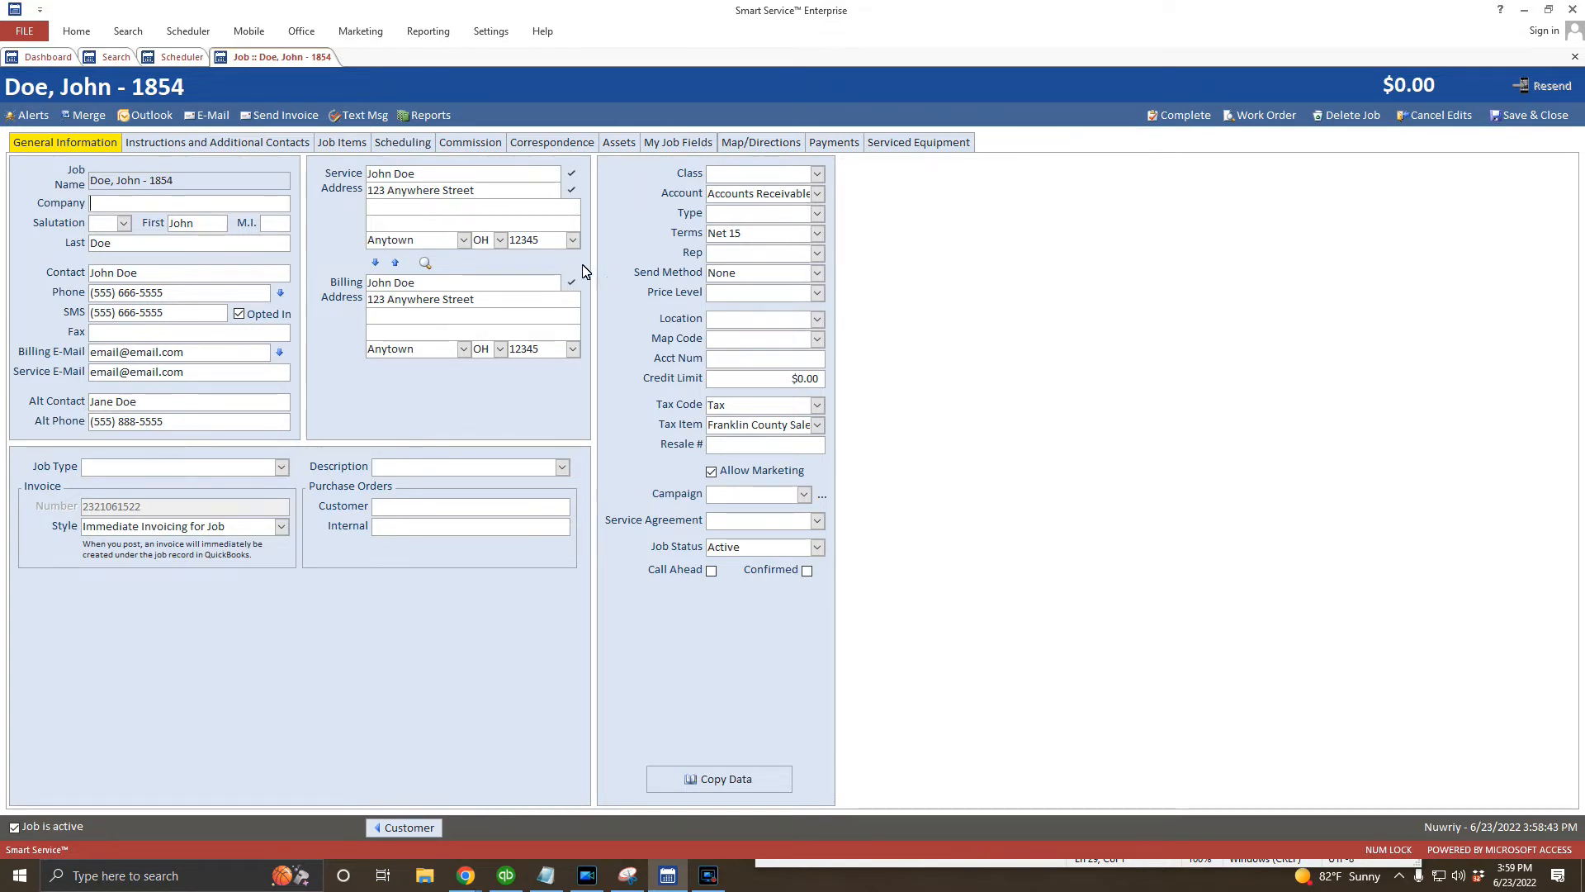
Set the new job's type to Repair
click(282, 467)
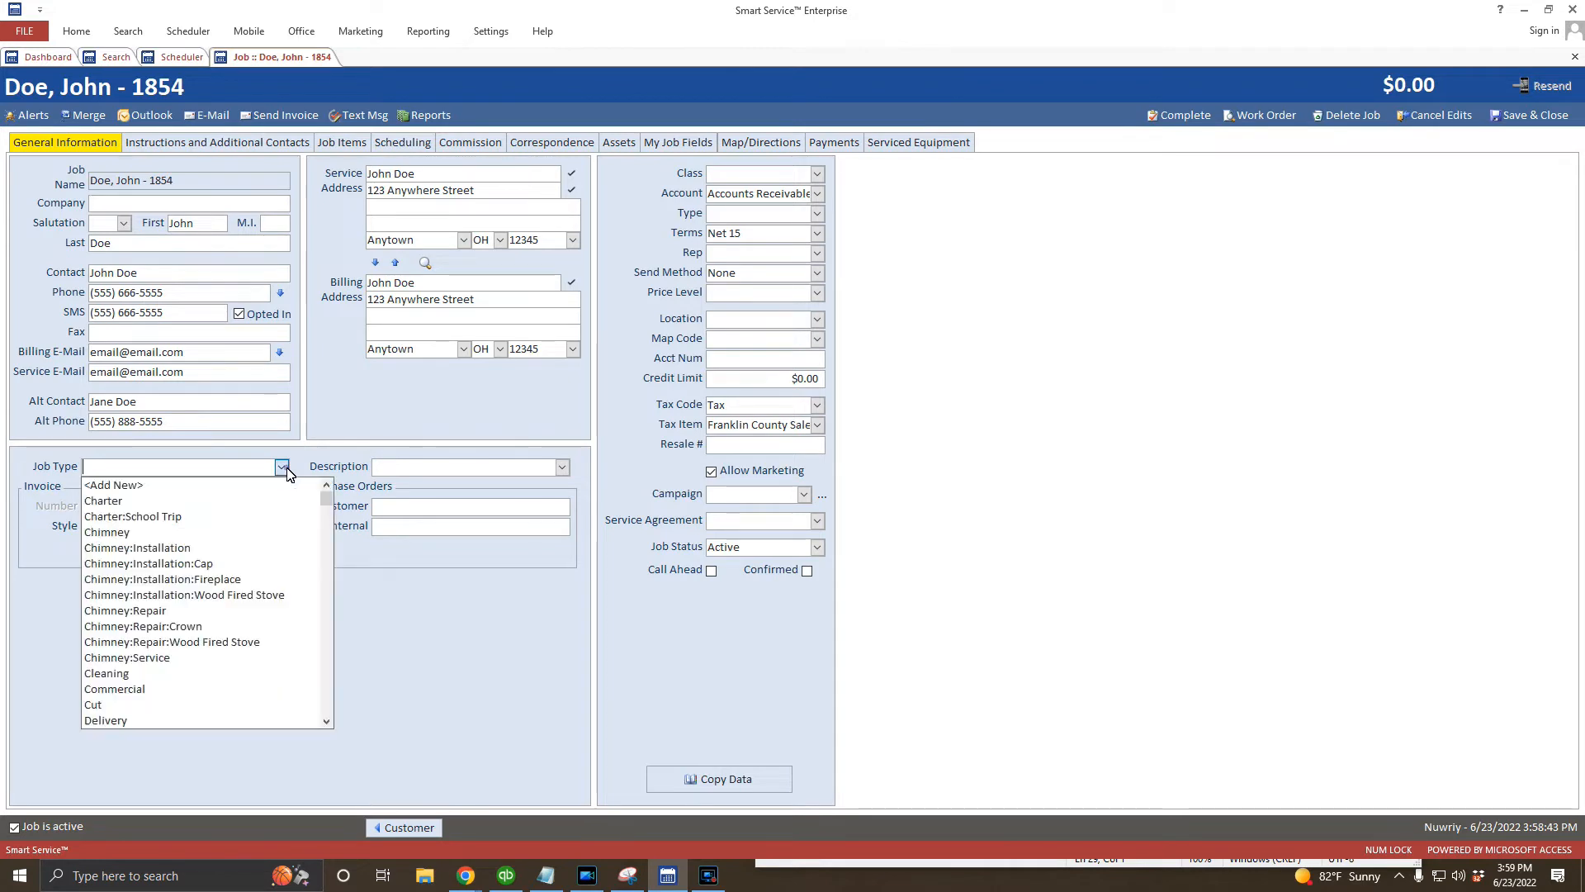
scroll(287, 473, down, 4)
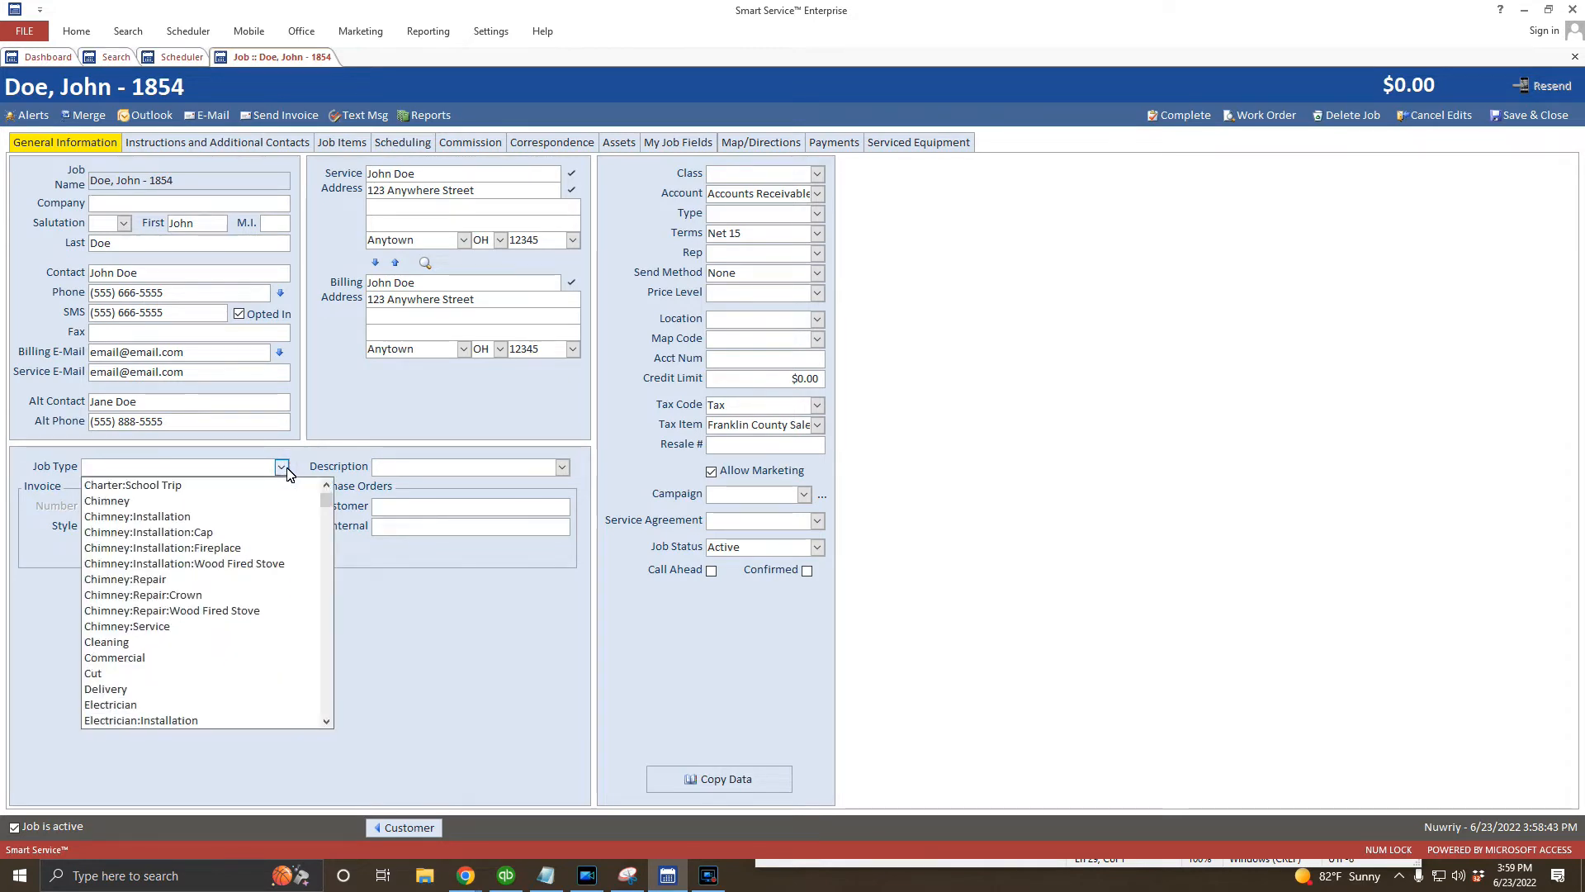
scroll(287, 473, down, 3)
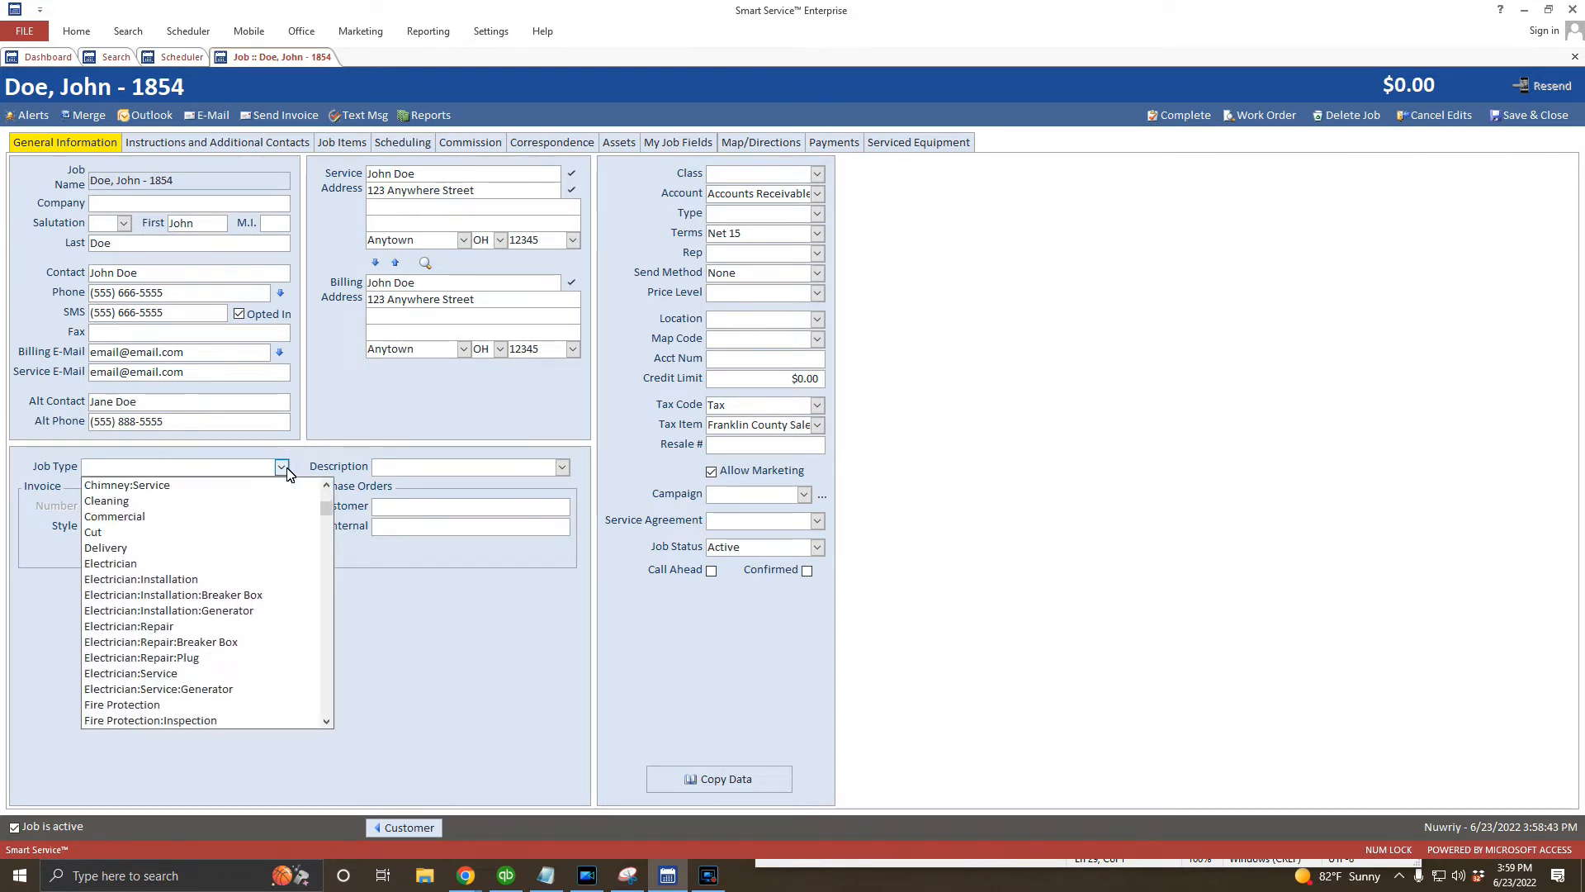
scroll(288, 473, down, 2)
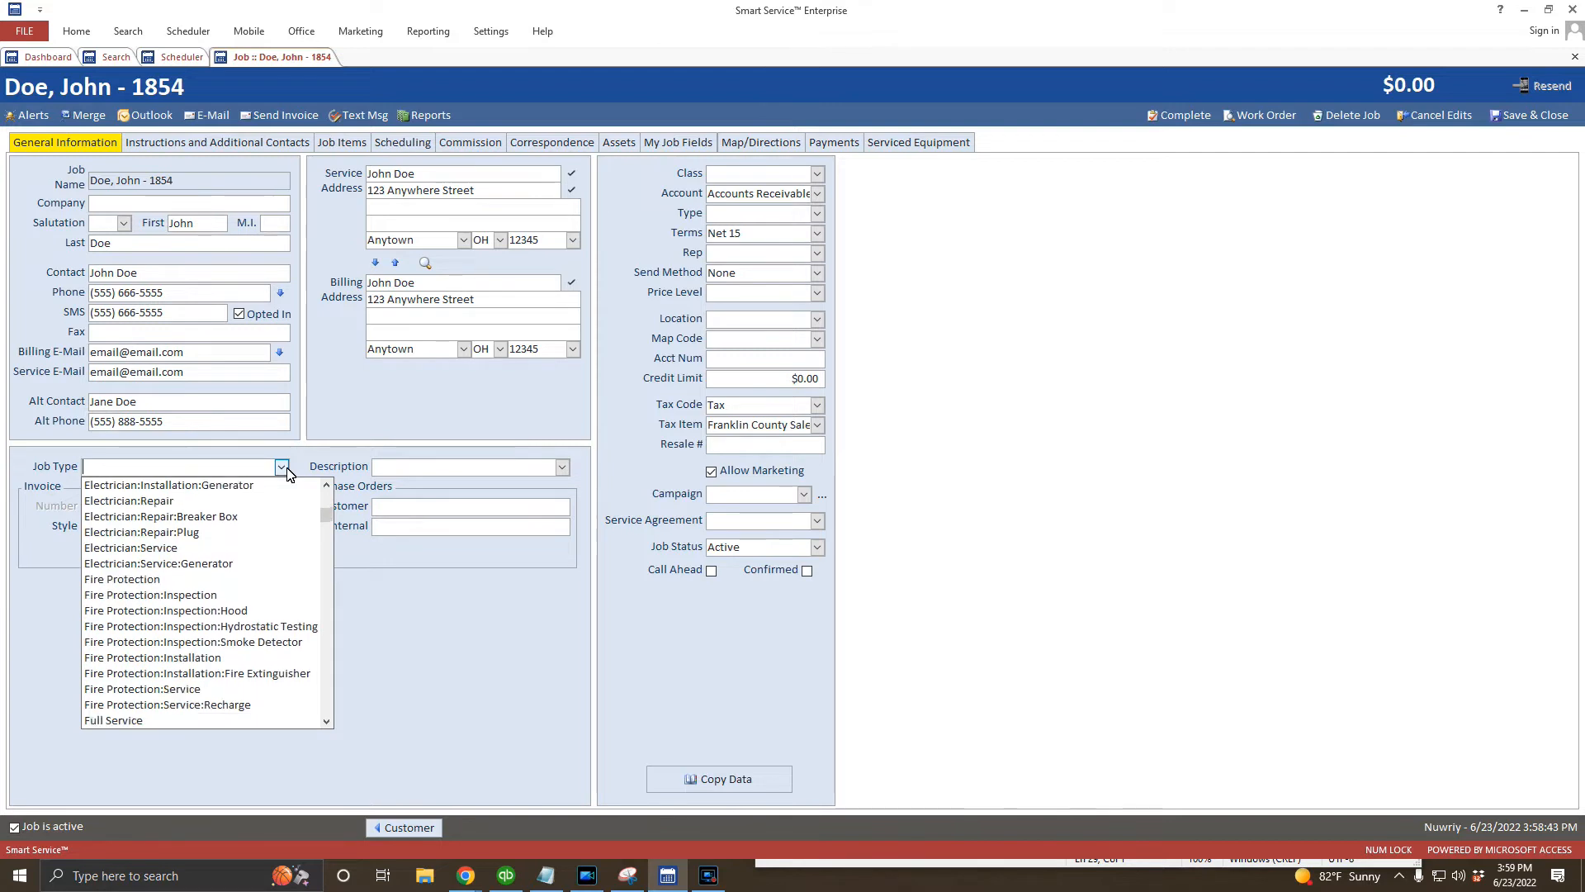
scroll(287, 473, down, 4)
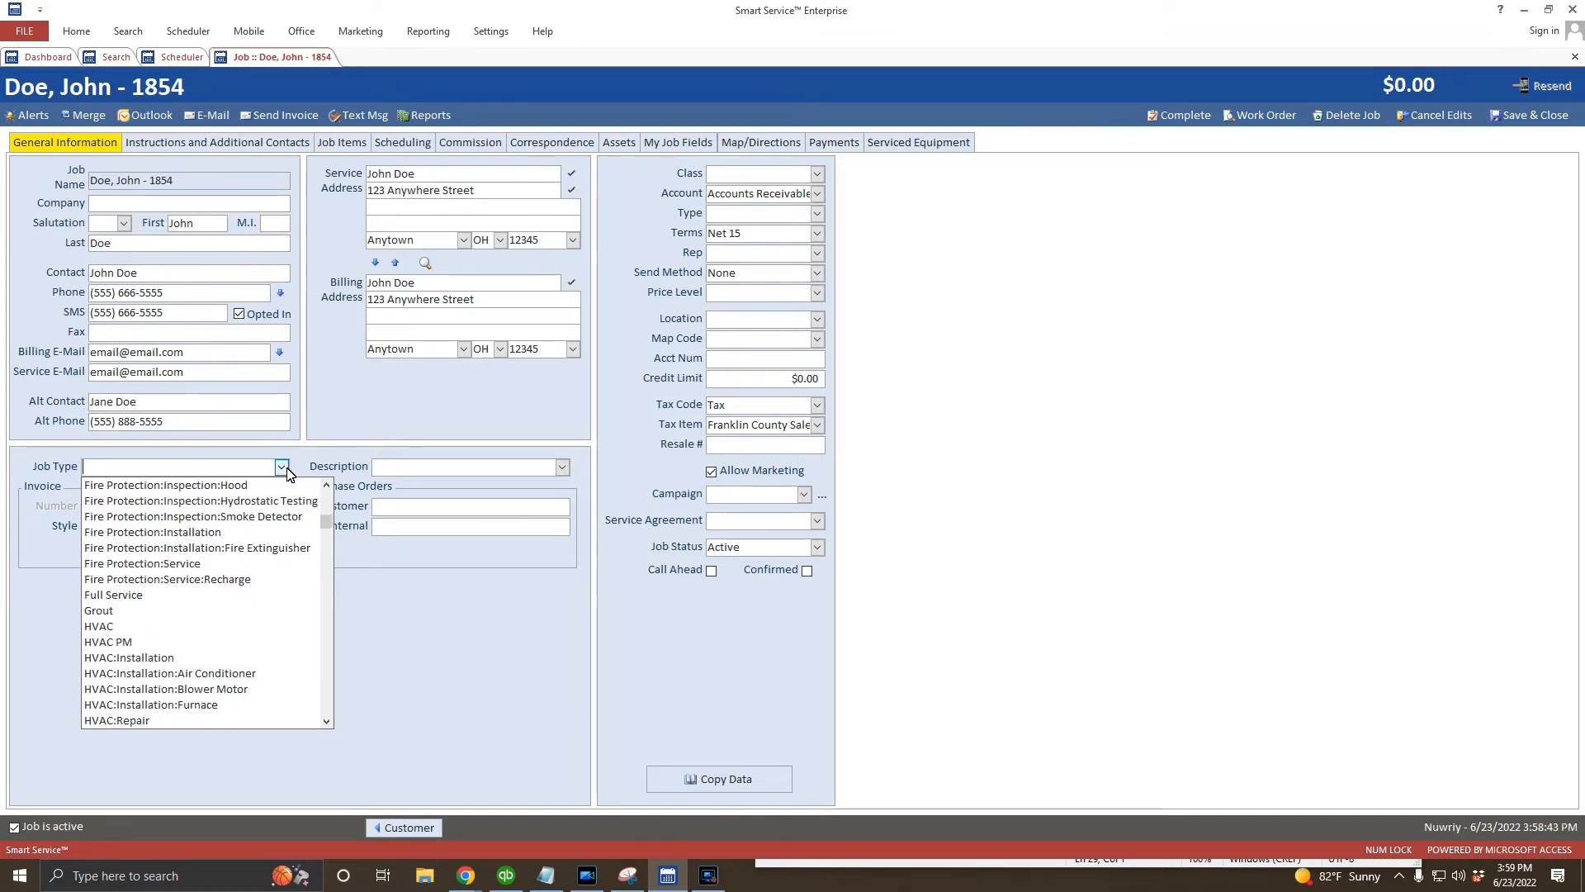
scroll(287, 473, down, 2)
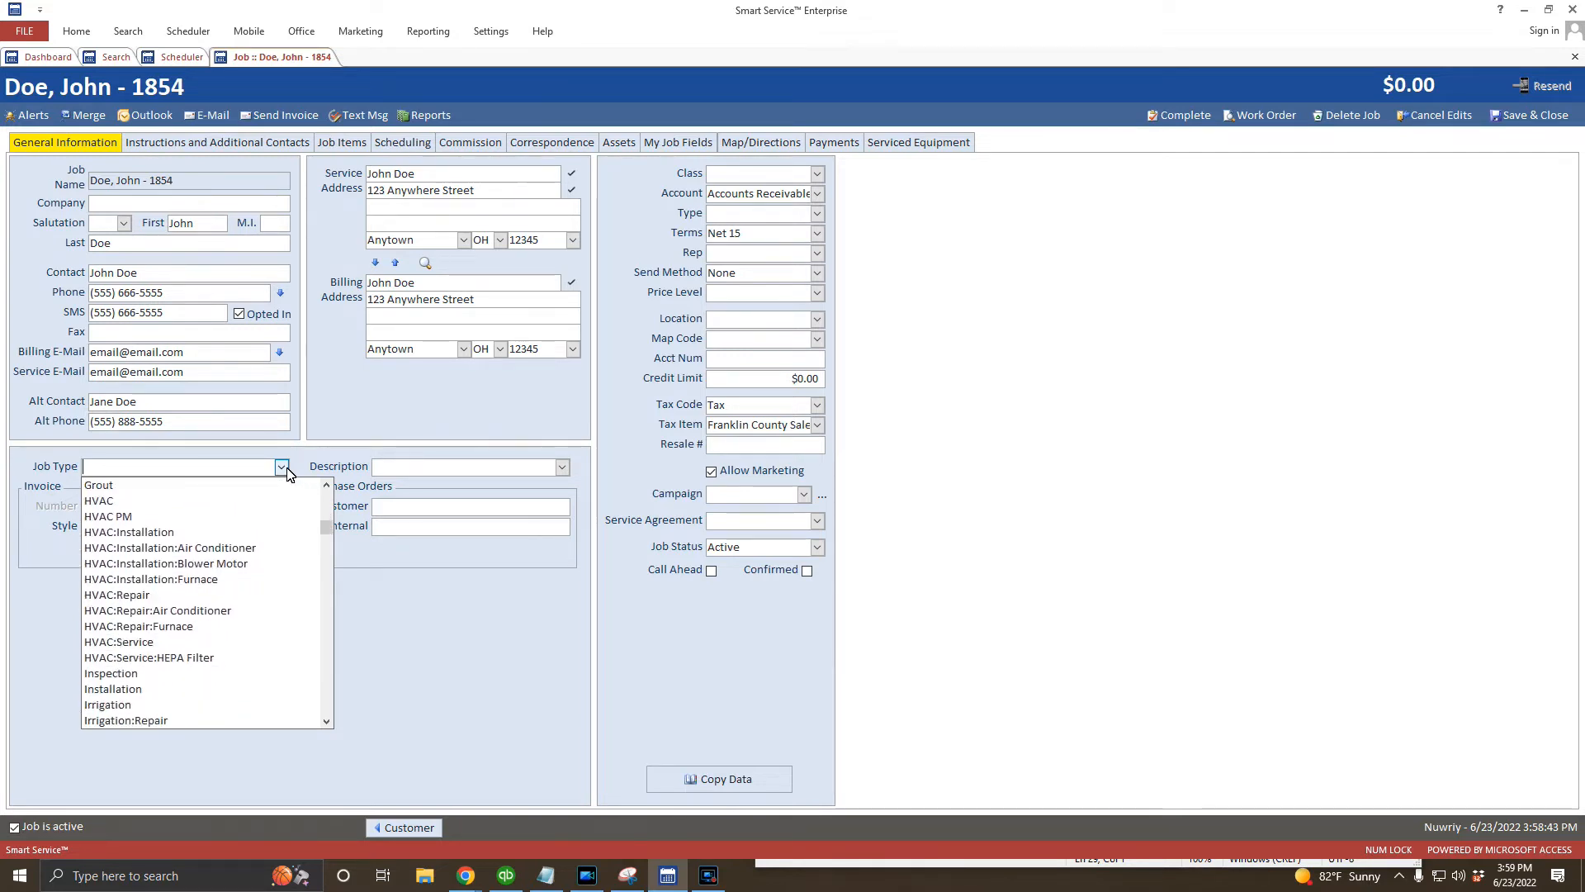
scroll(288, 473, down, 2)
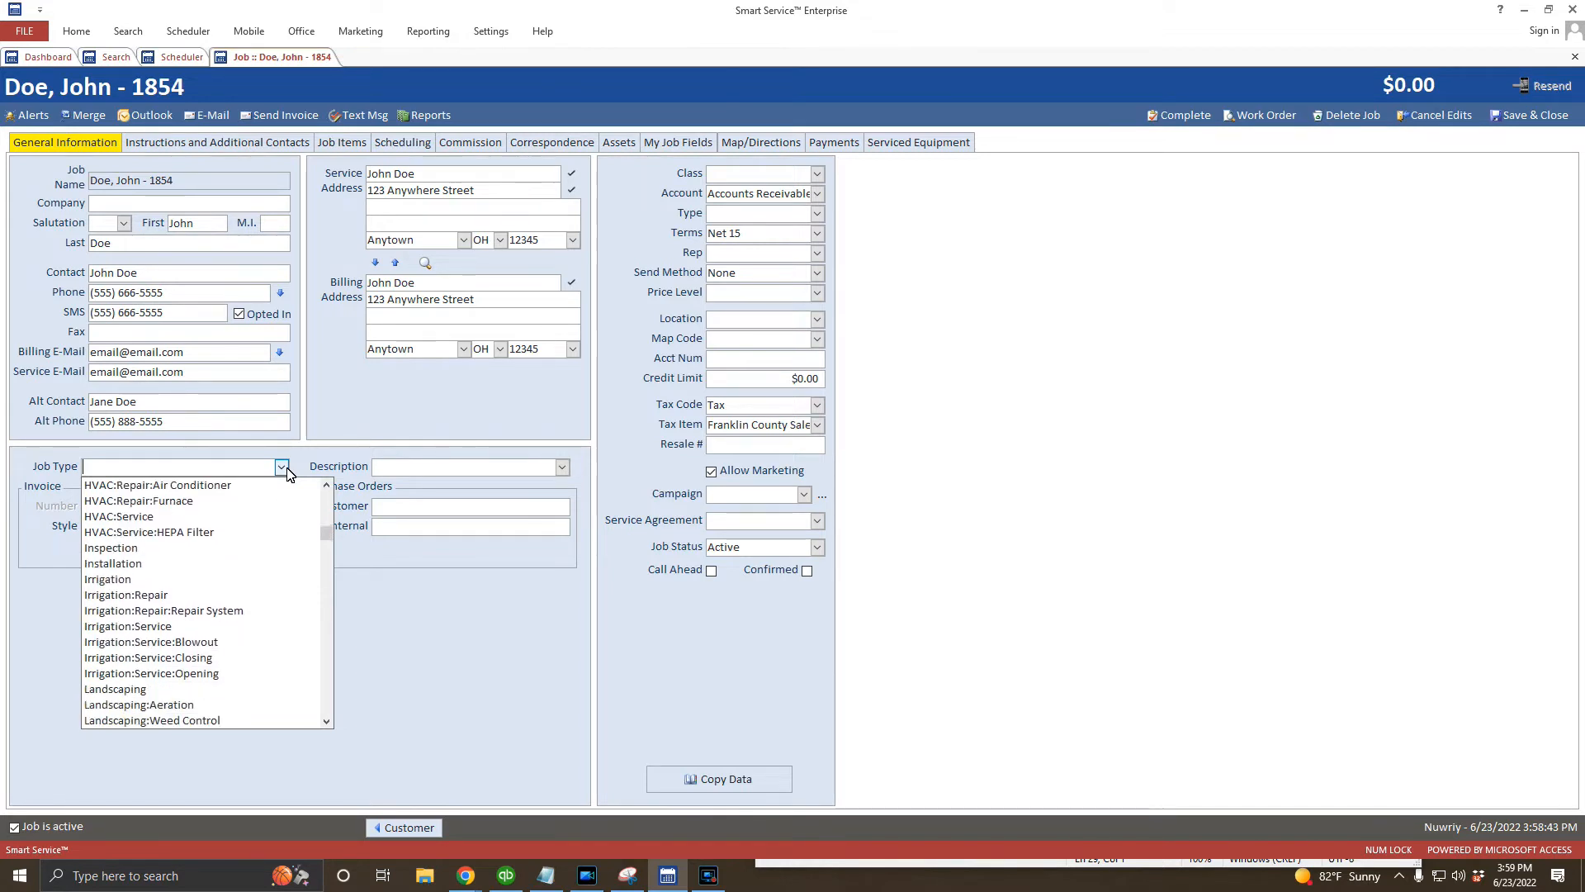
scroll(287, 473, down, 4)
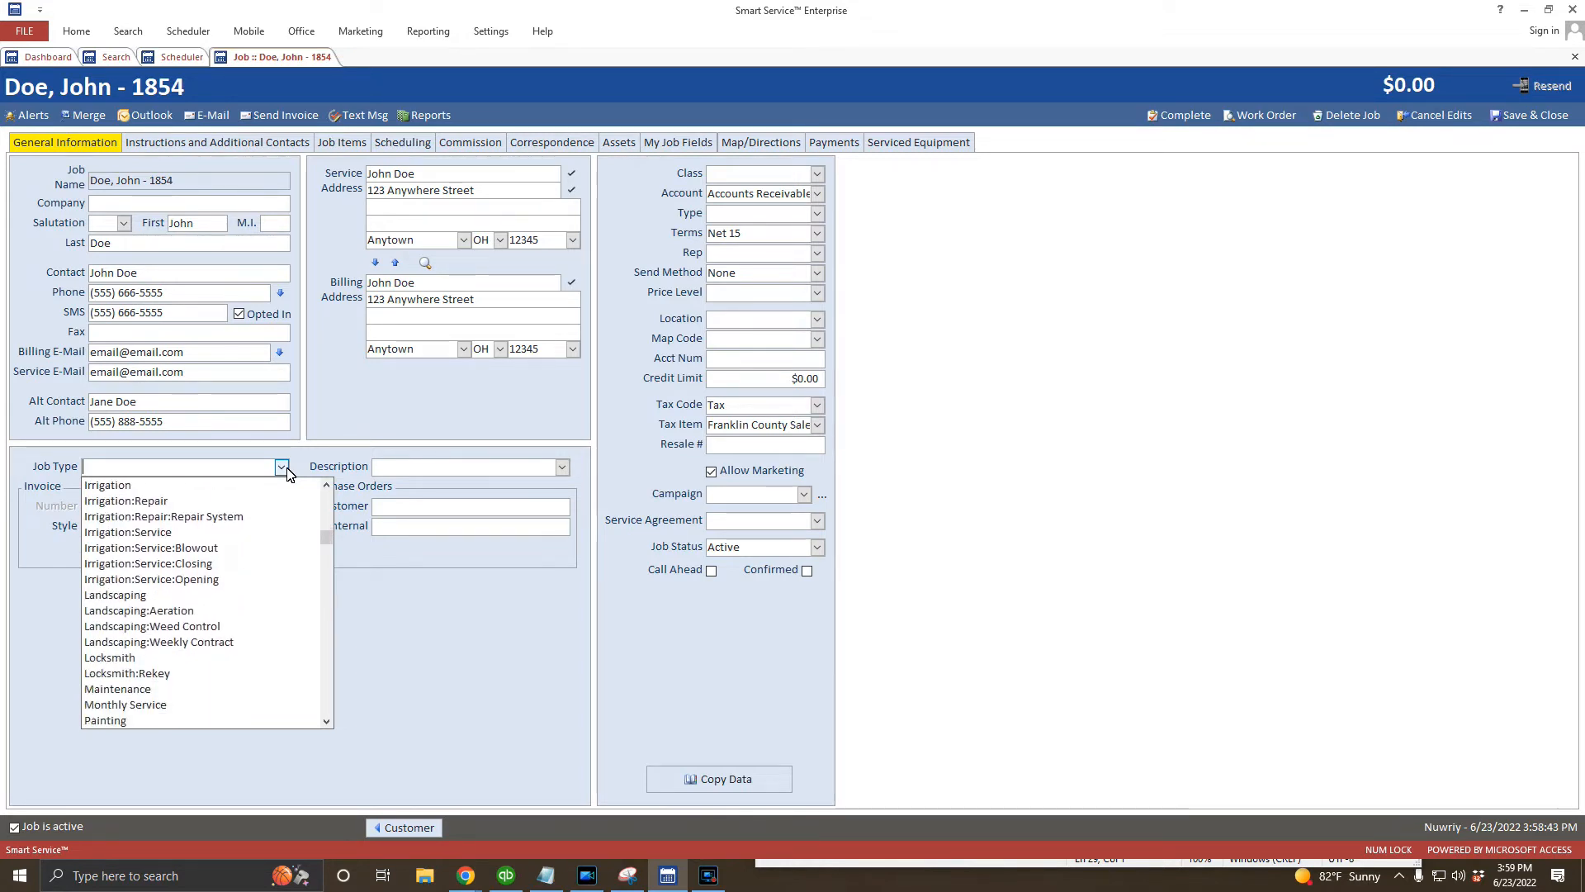
scroll(287, 473, down, 4)
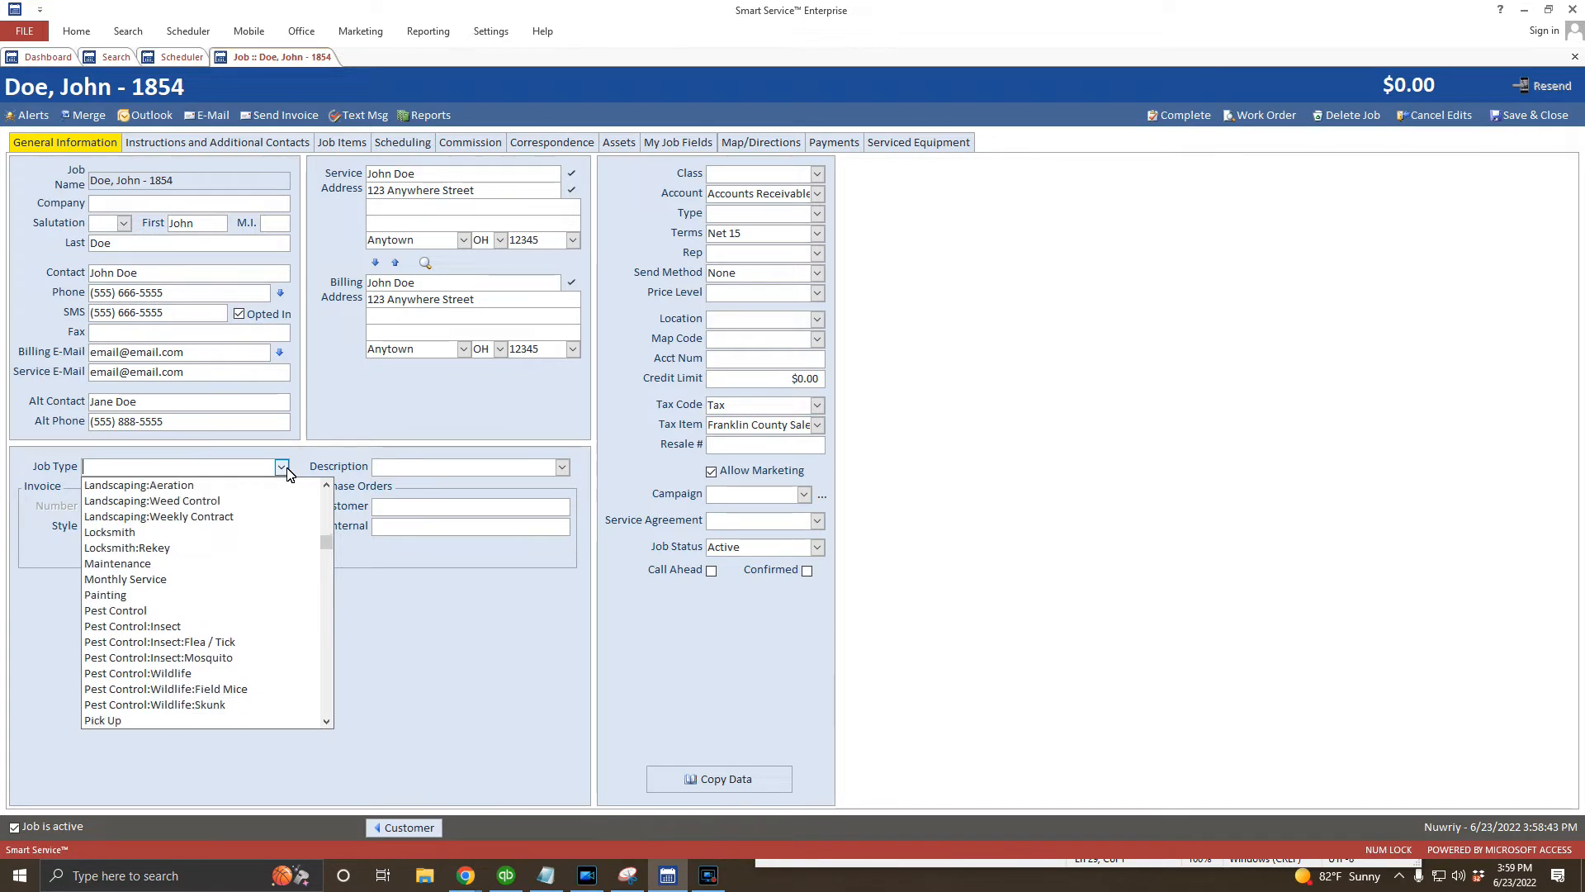
scroll(287, 473, down, 3)
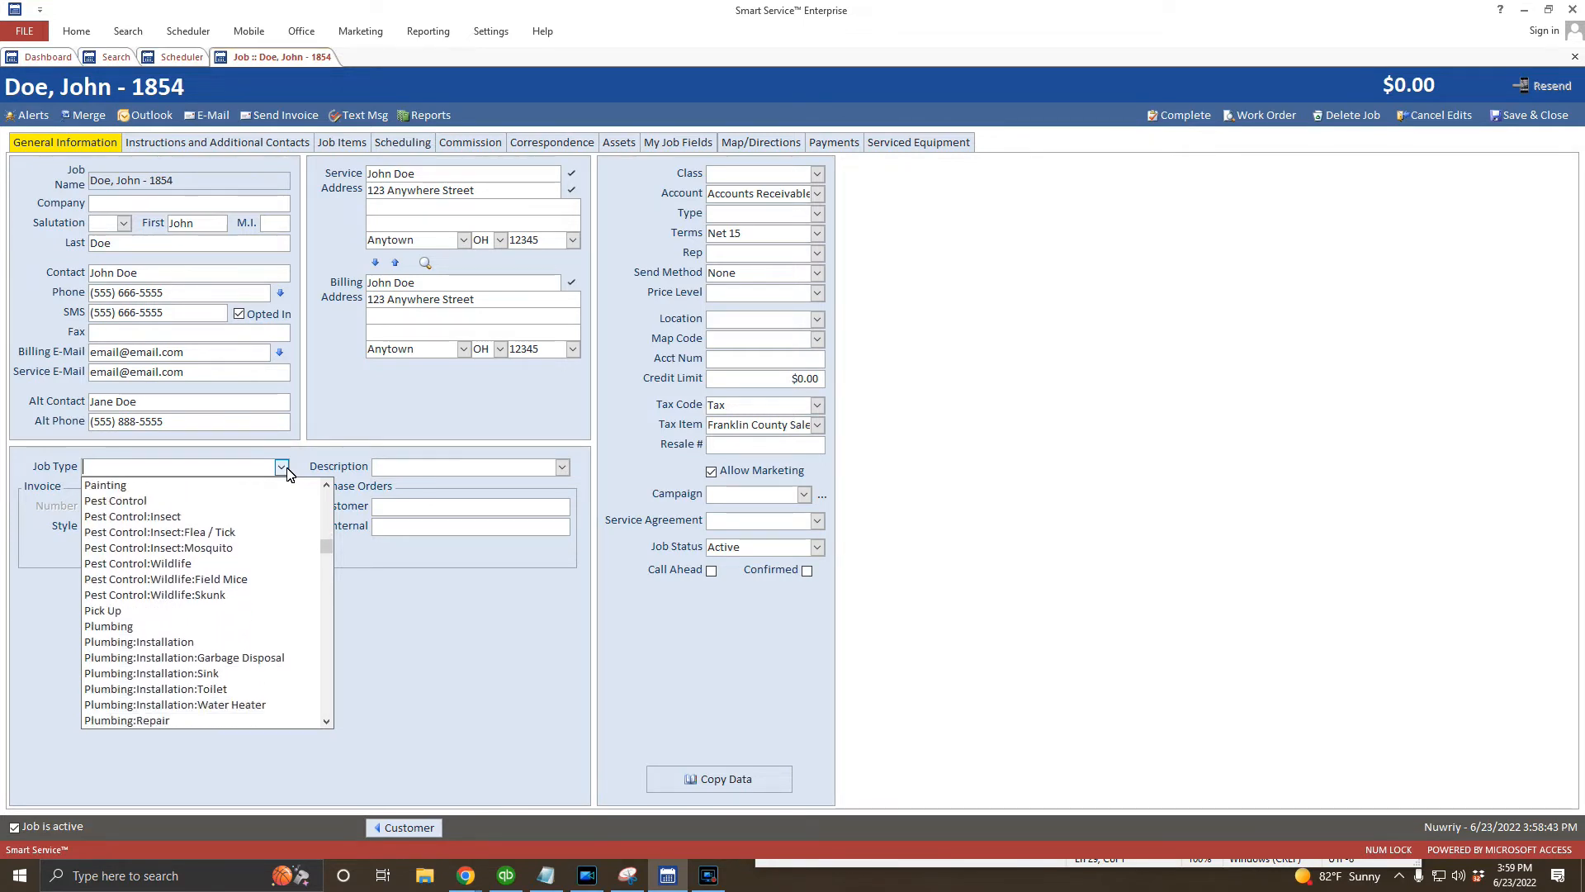
scroll(287, 473, down, 4)
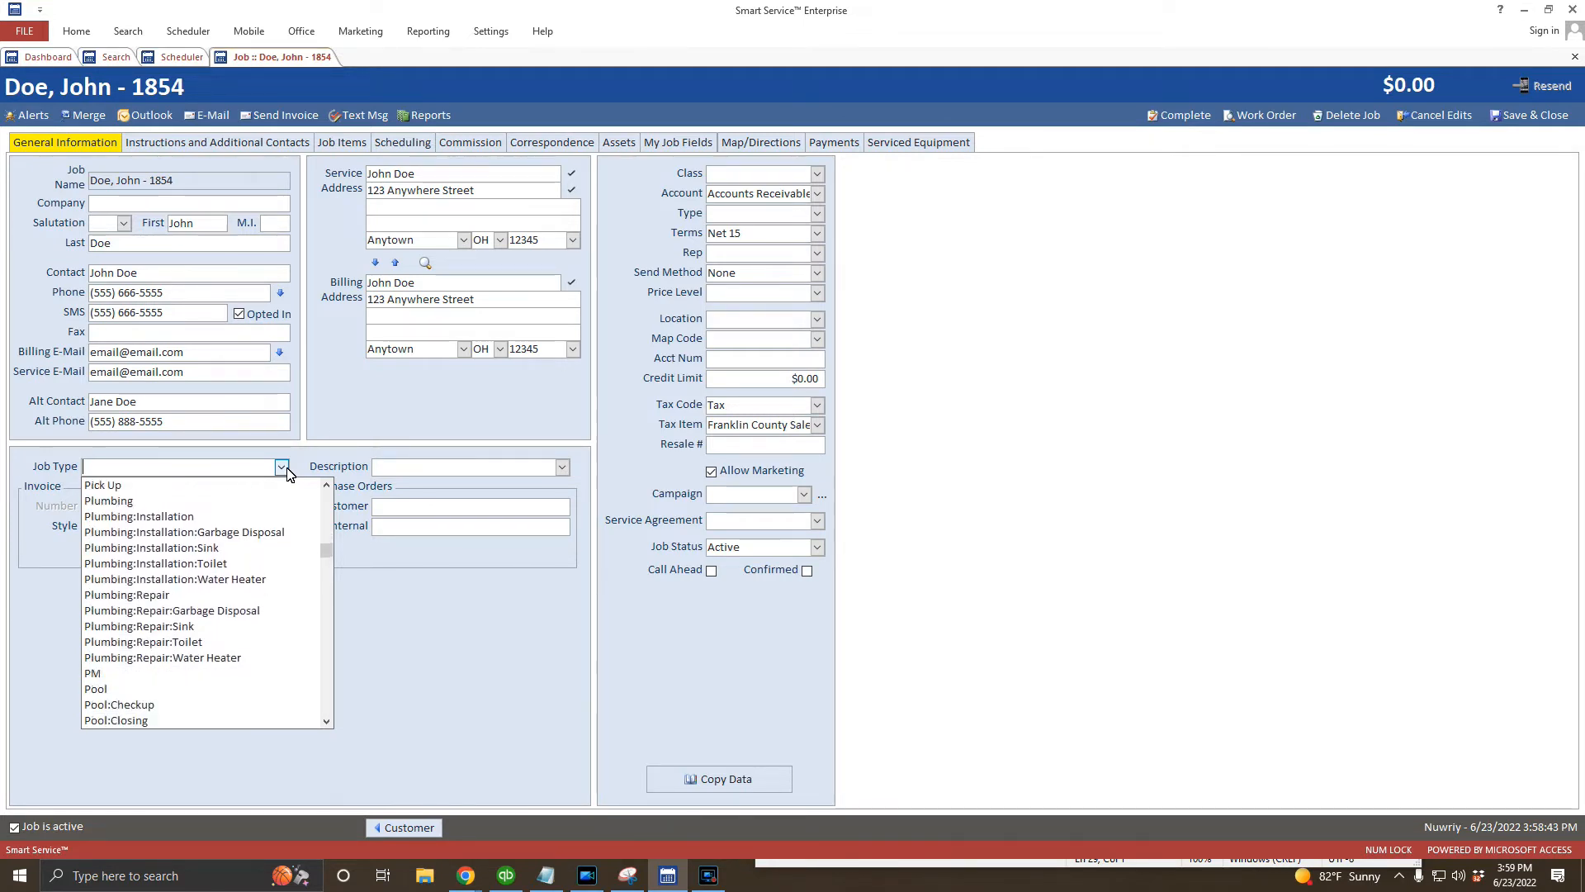
scroll(288, 473, down, 1)
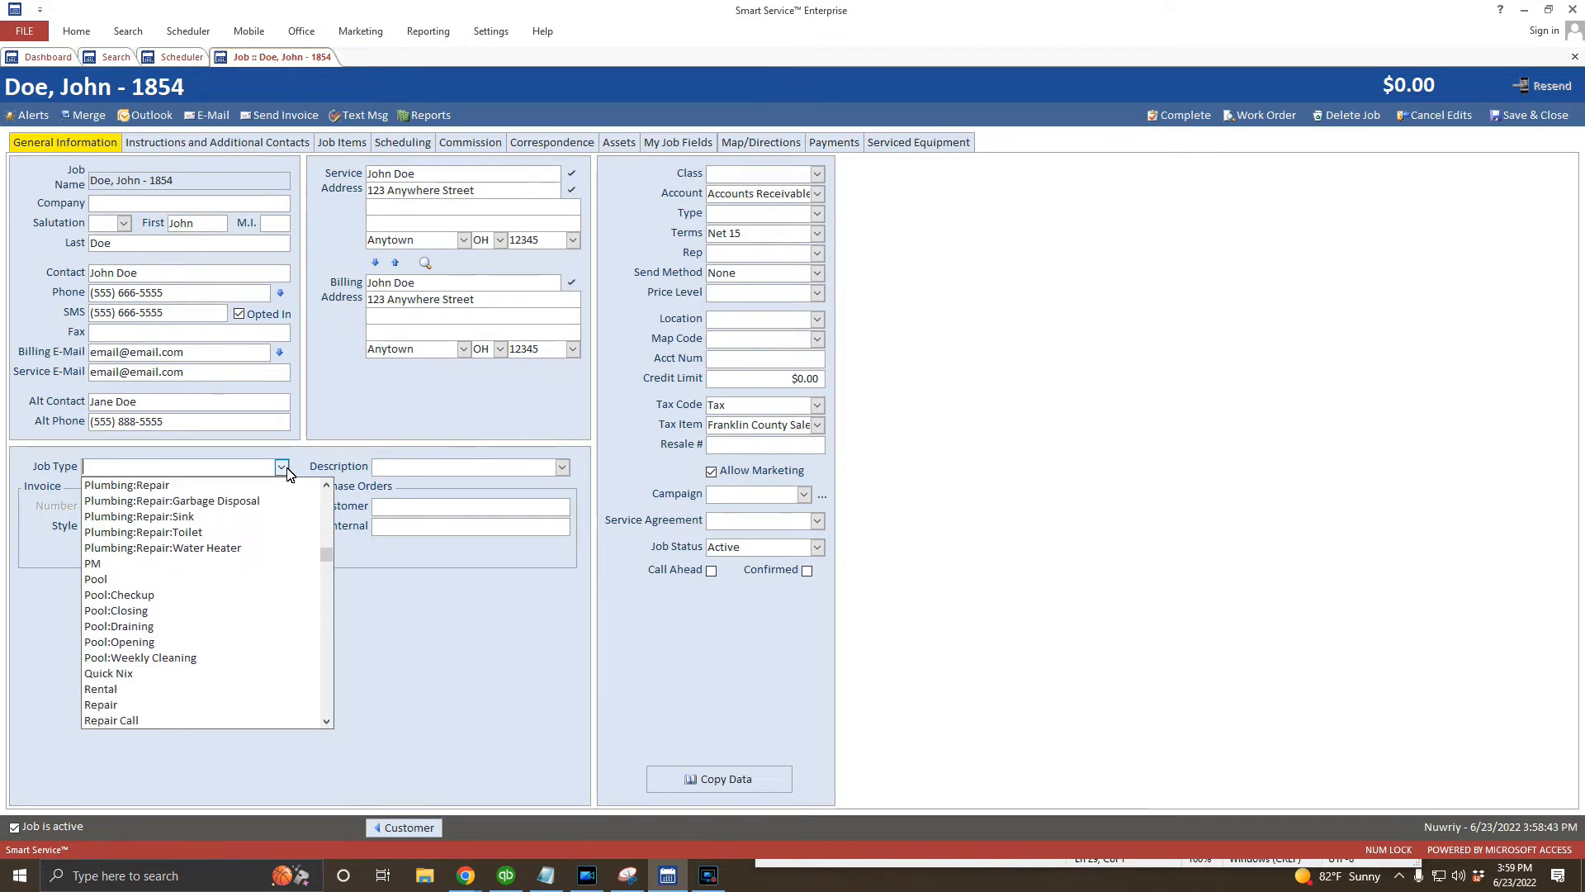
text(repair)
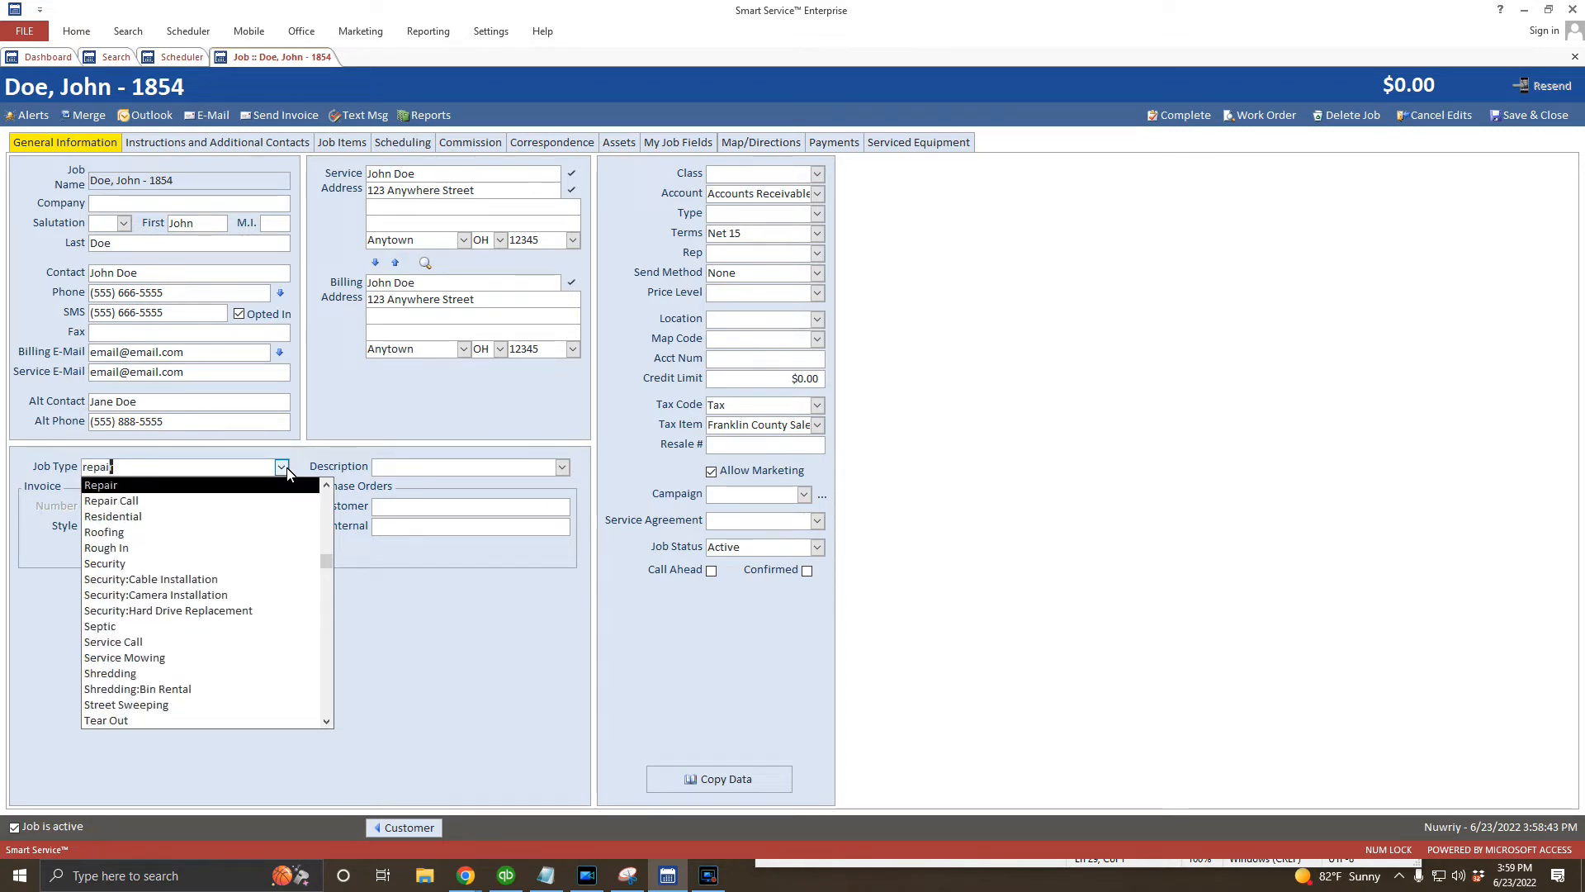
key(Tab)
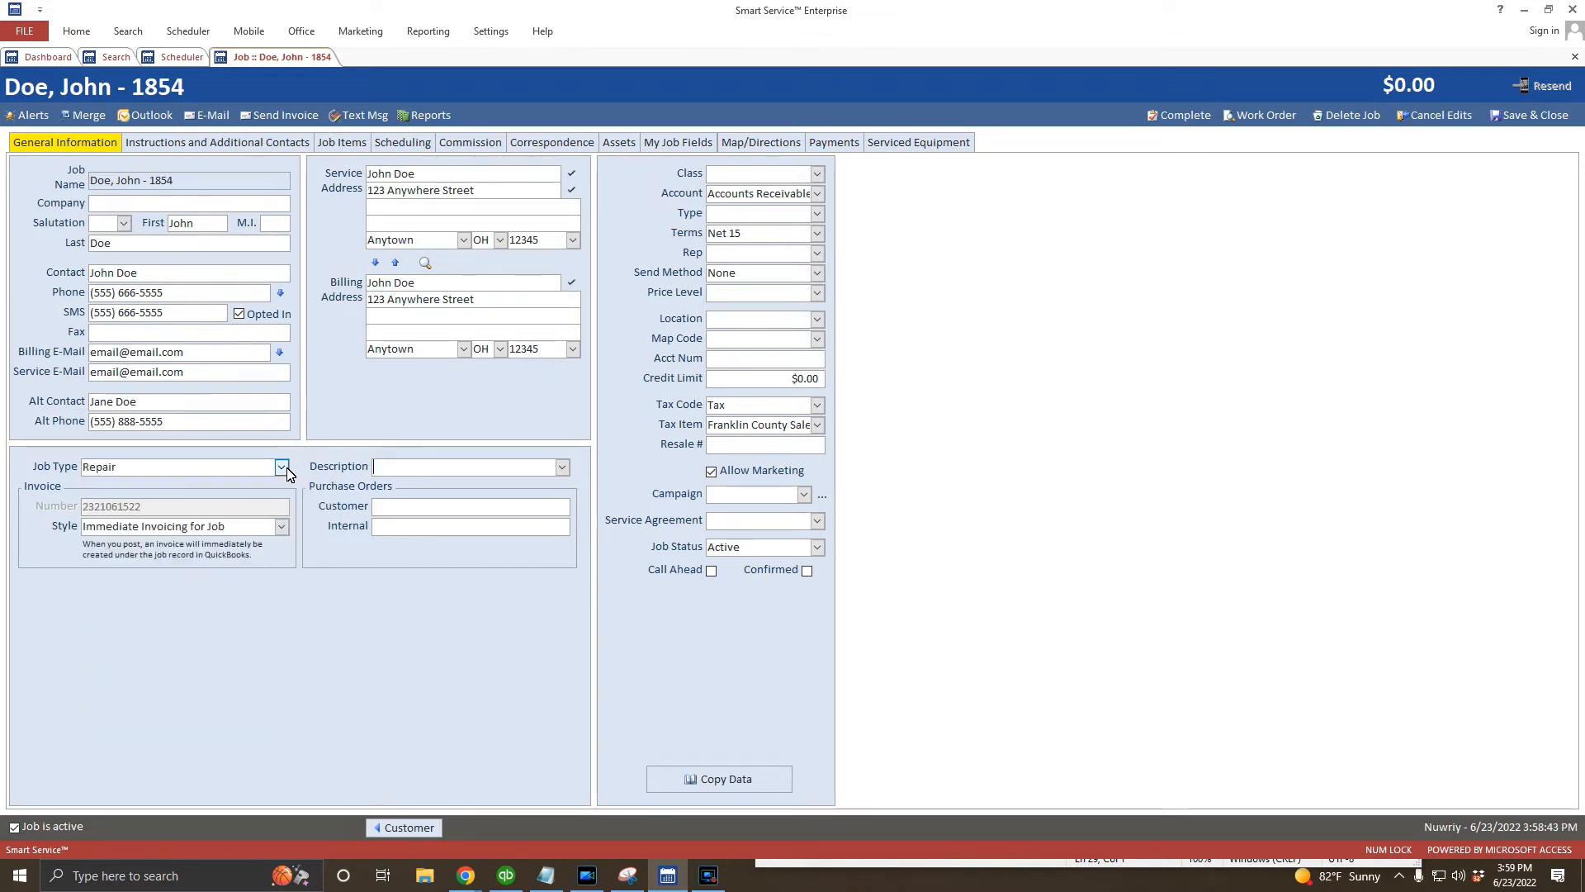
Add a user- and time-stamped entry to the public job instructions reading "Call before you knock on the door!"
click(239, 151)
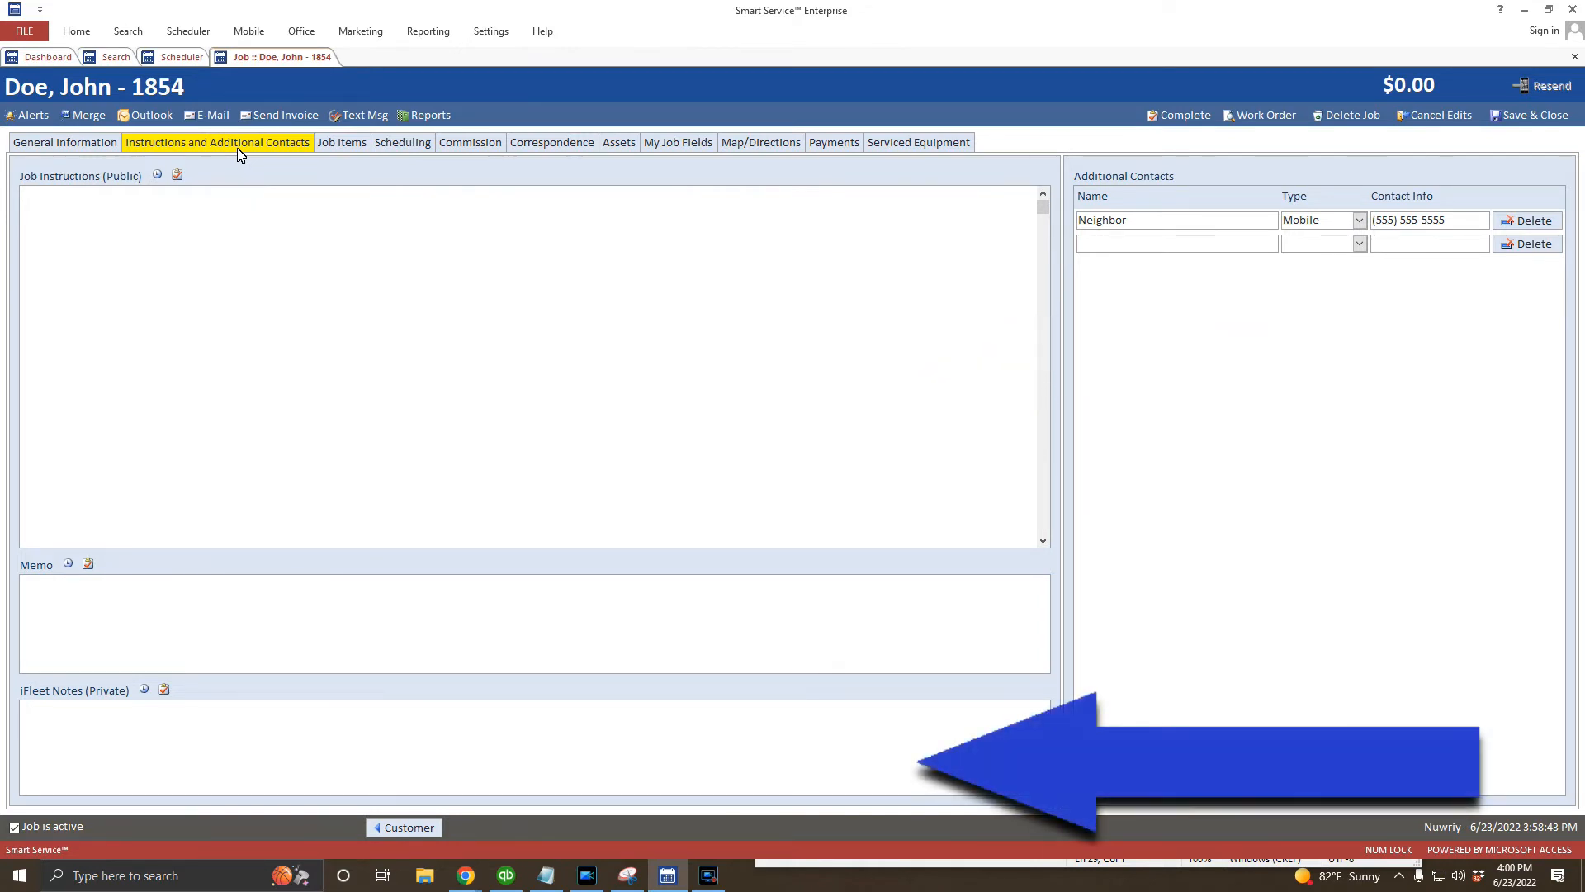
click(157, 175)
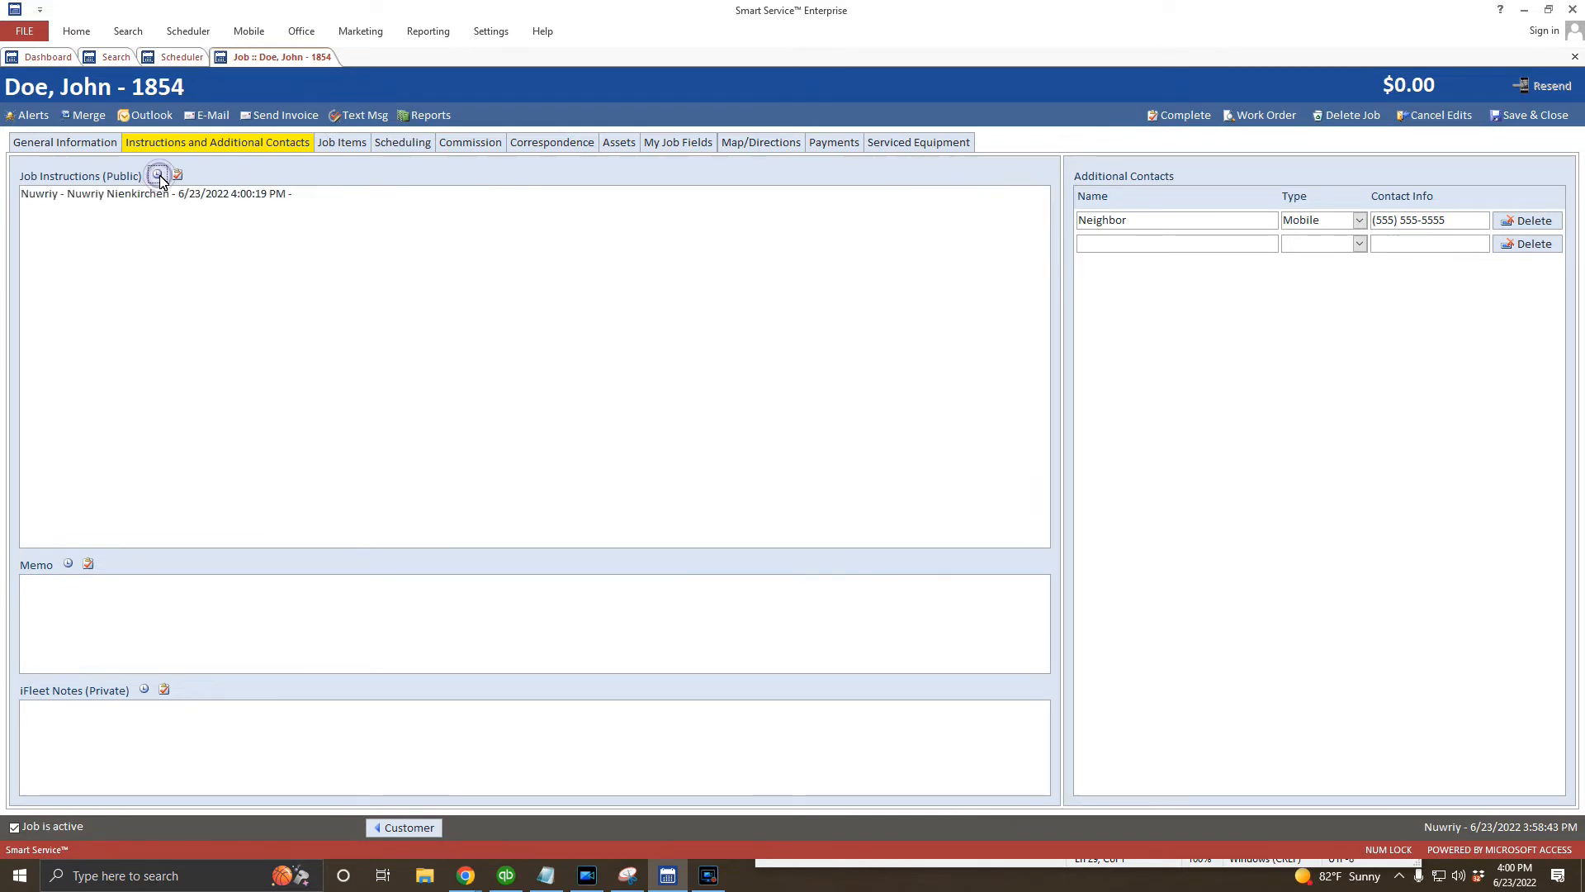
click(307, 199)
text(Call before you knock on the door!)
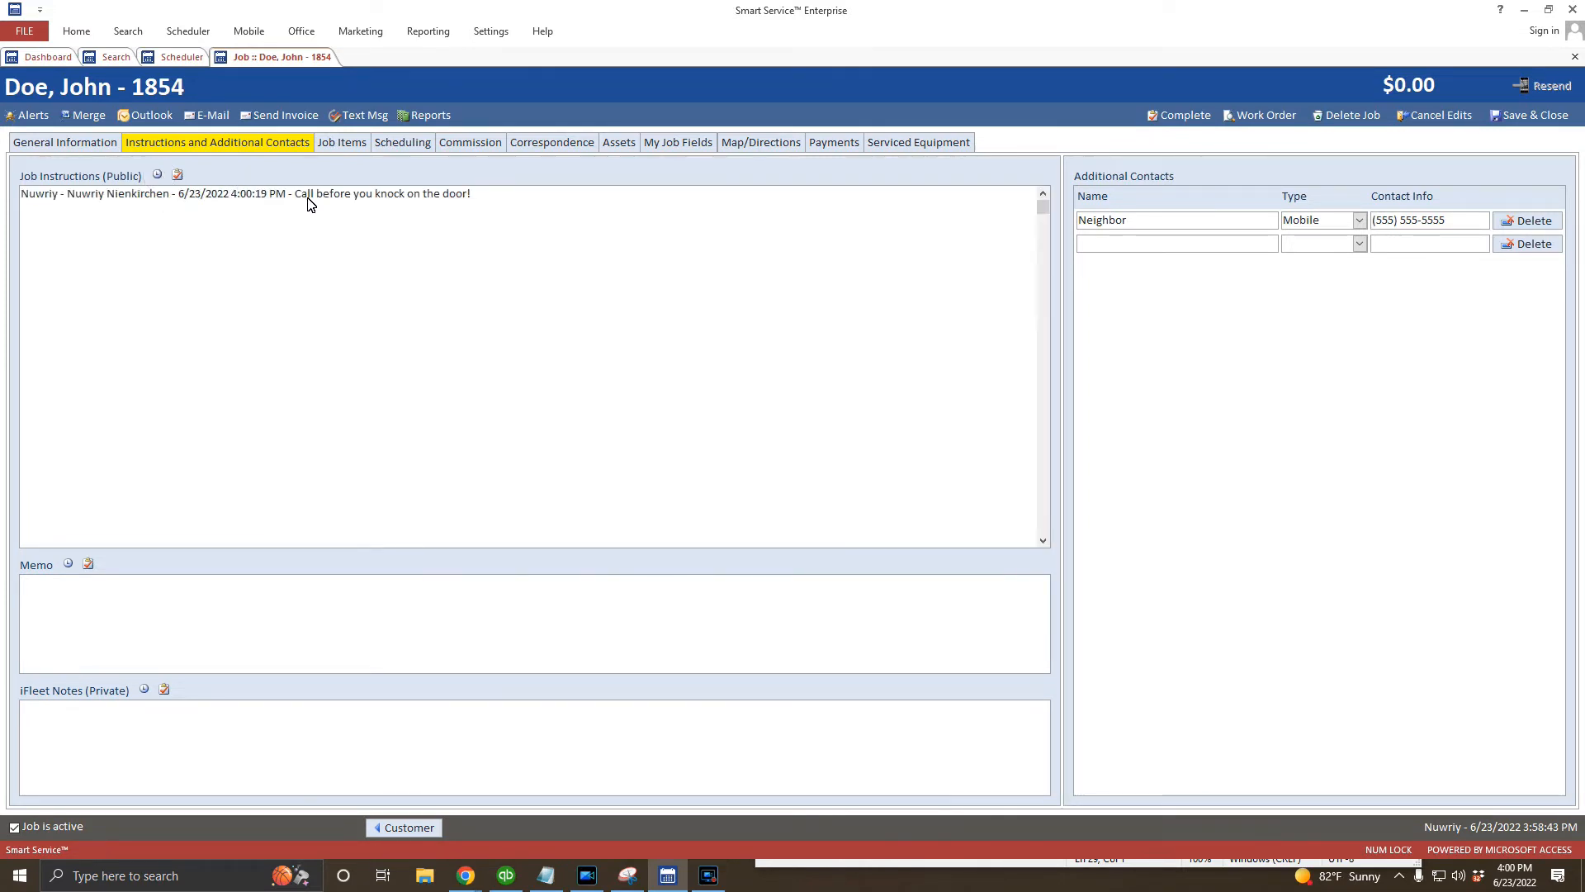
Search the item list for "mobil" and add Locksmith Service:Mobile Fee to the job's items
click(355, 144)
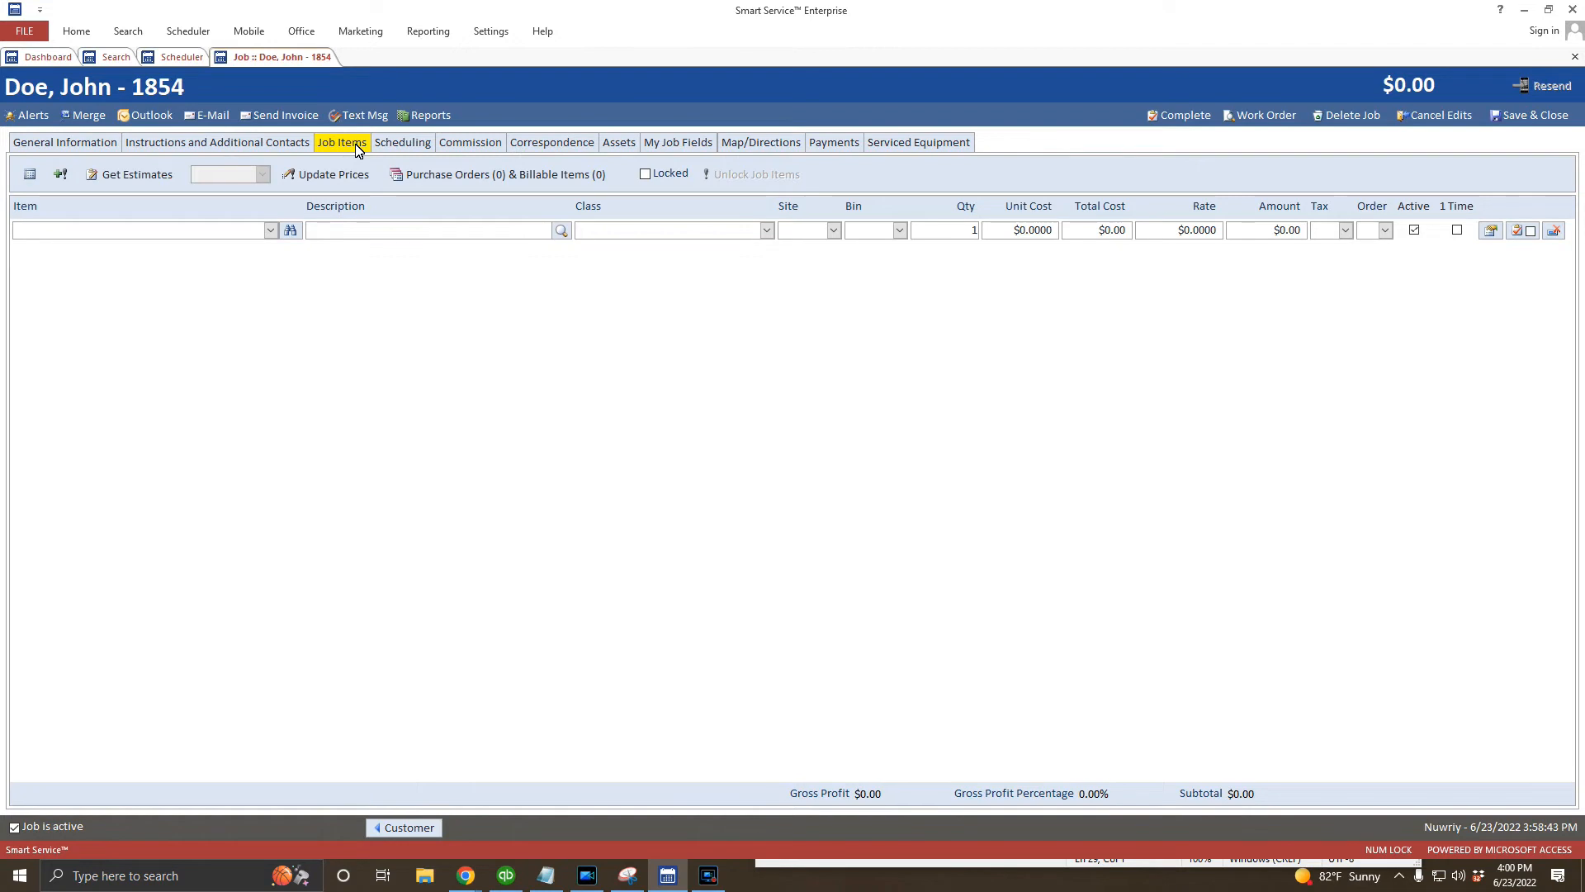
click(272, 233)
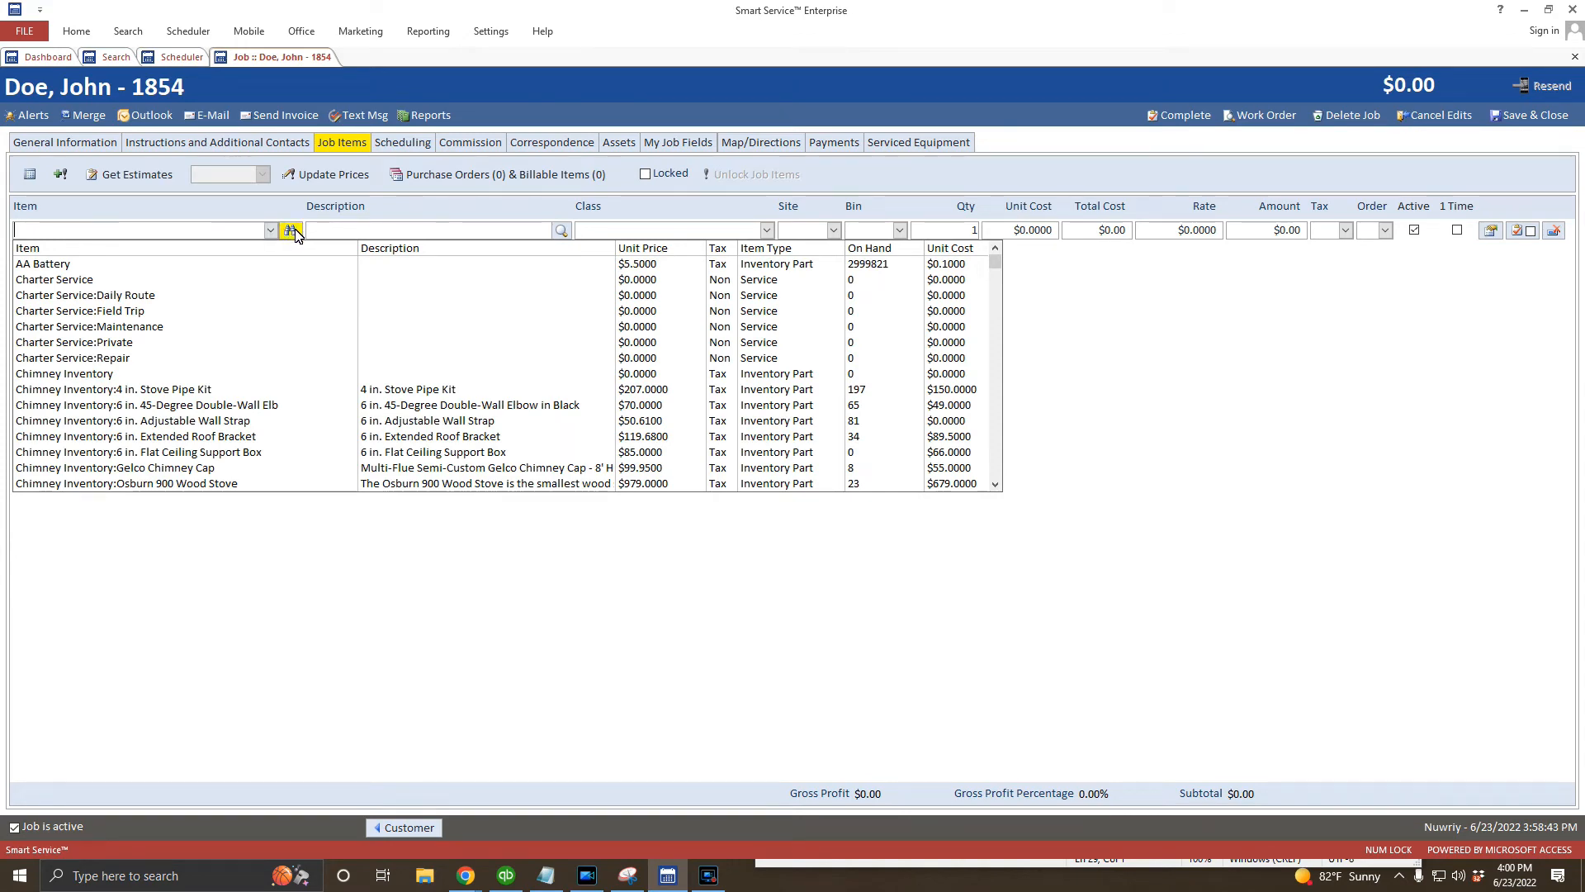
click(292, 231)
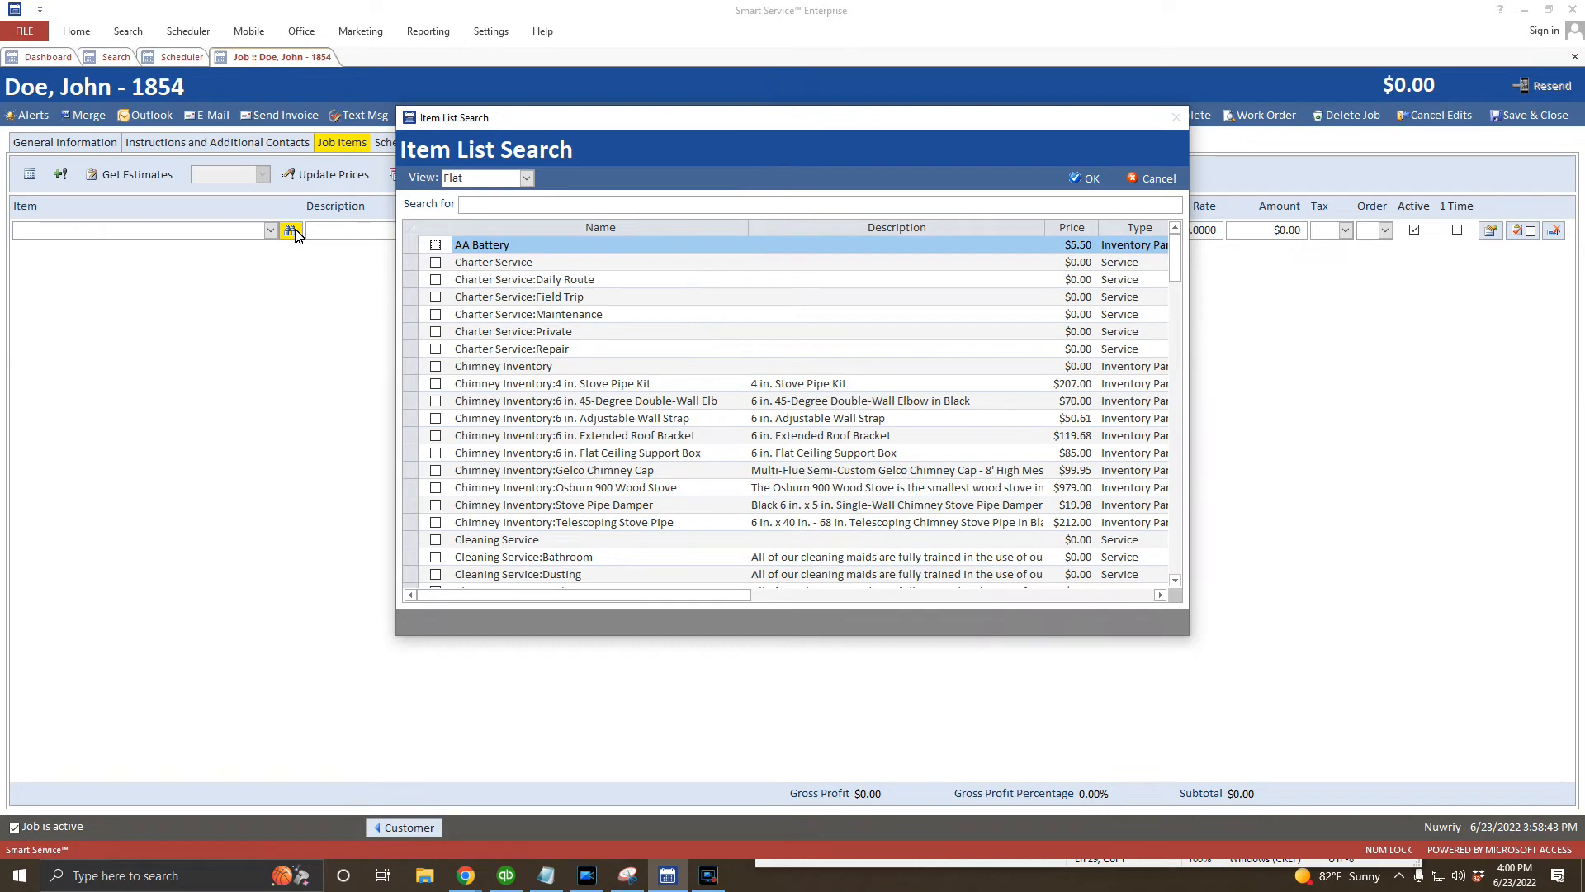
click(495, 205)
text(mobil)
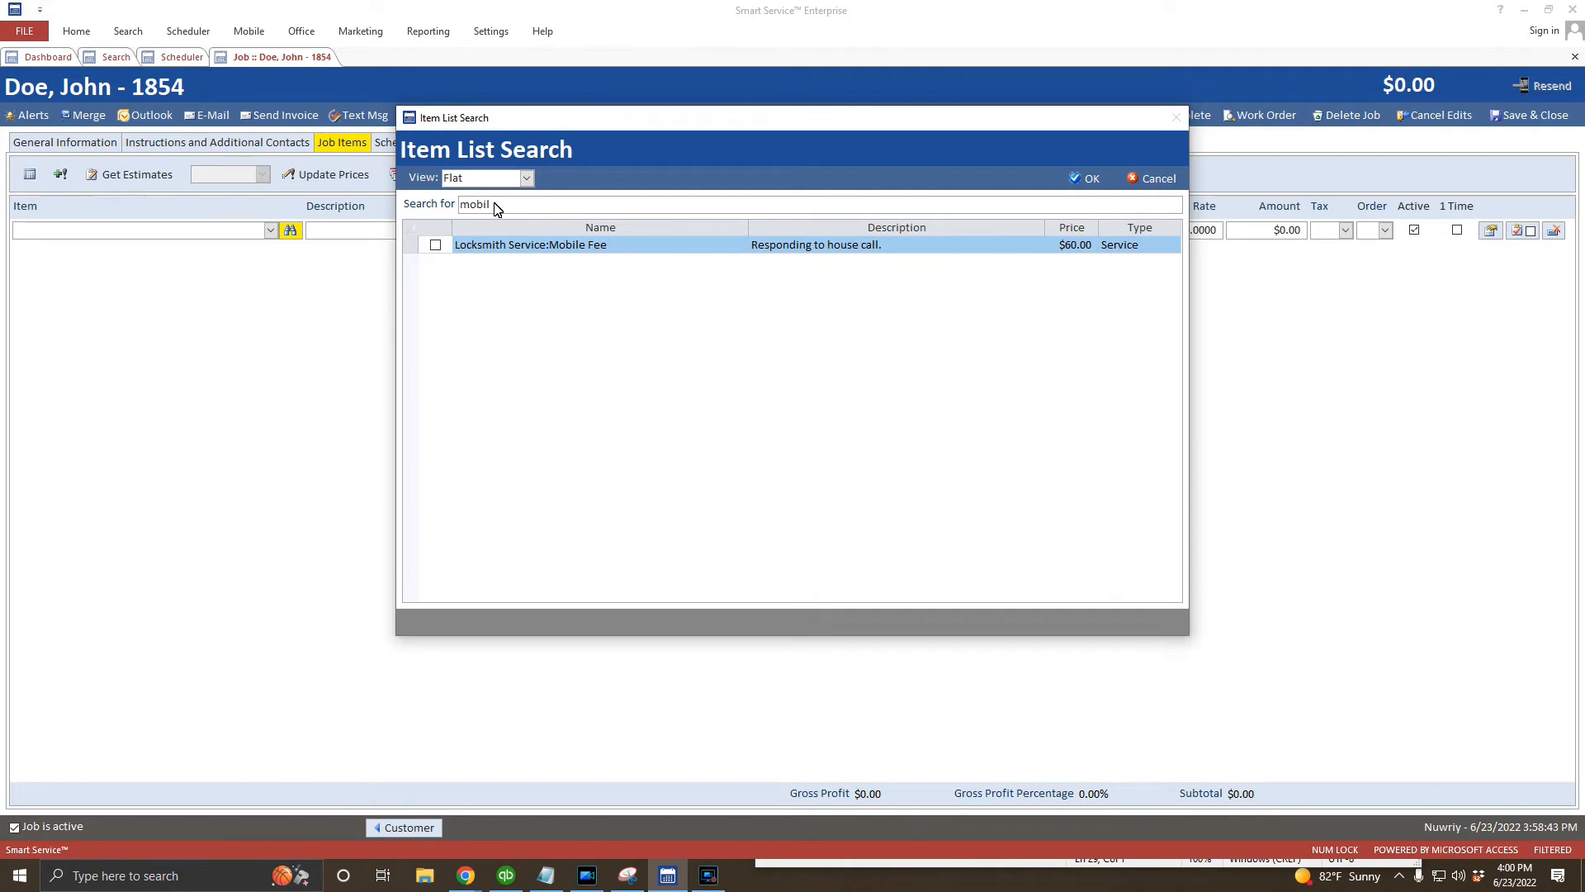
click(435, 245)
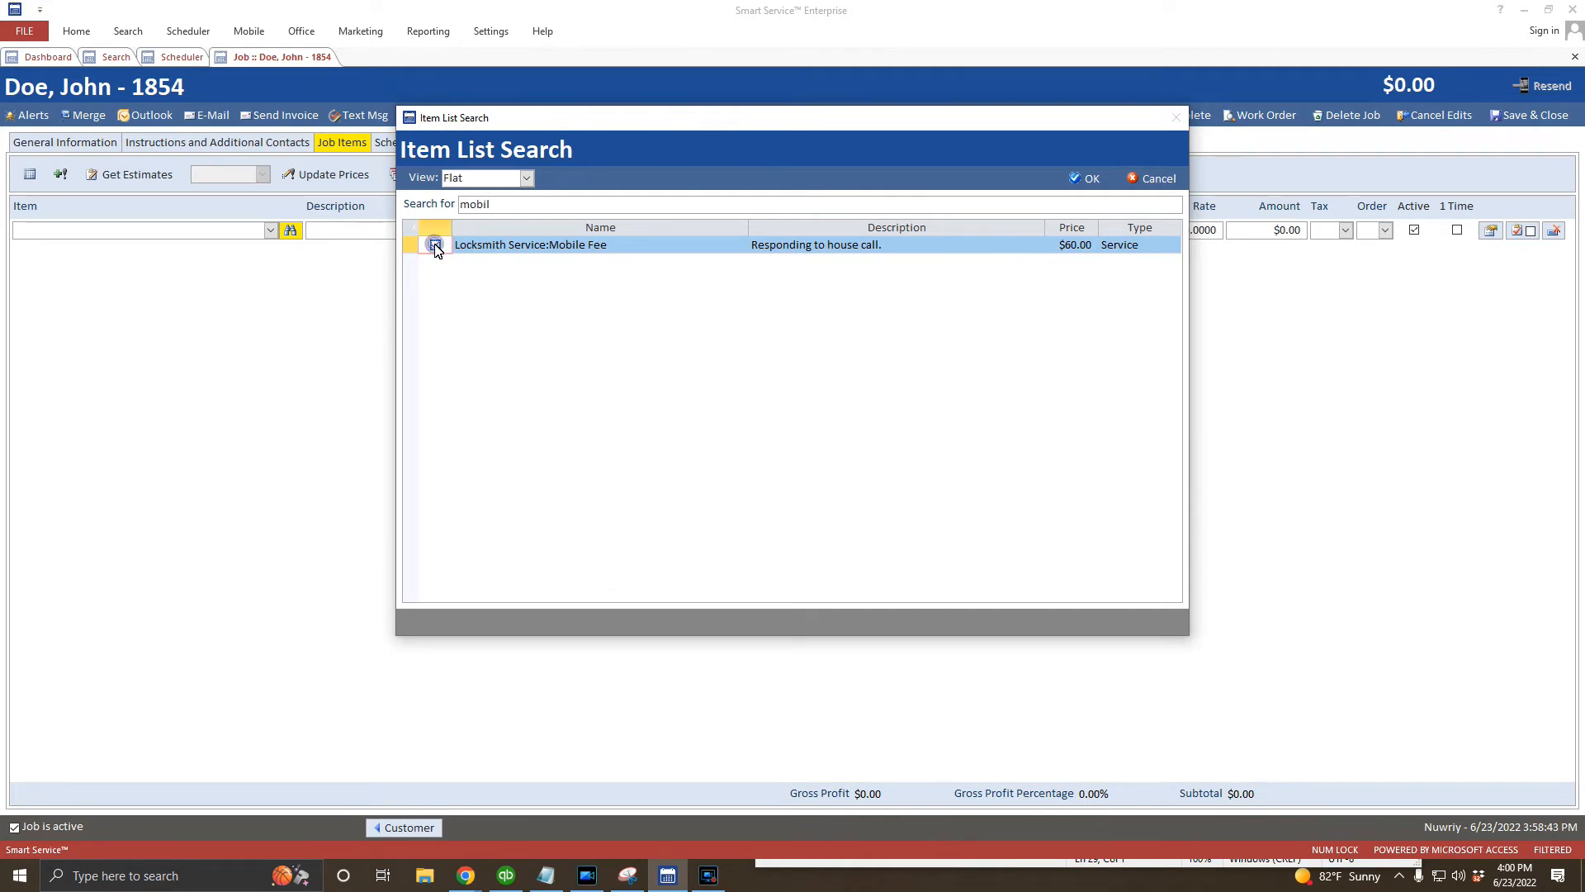
click(1086, 178)
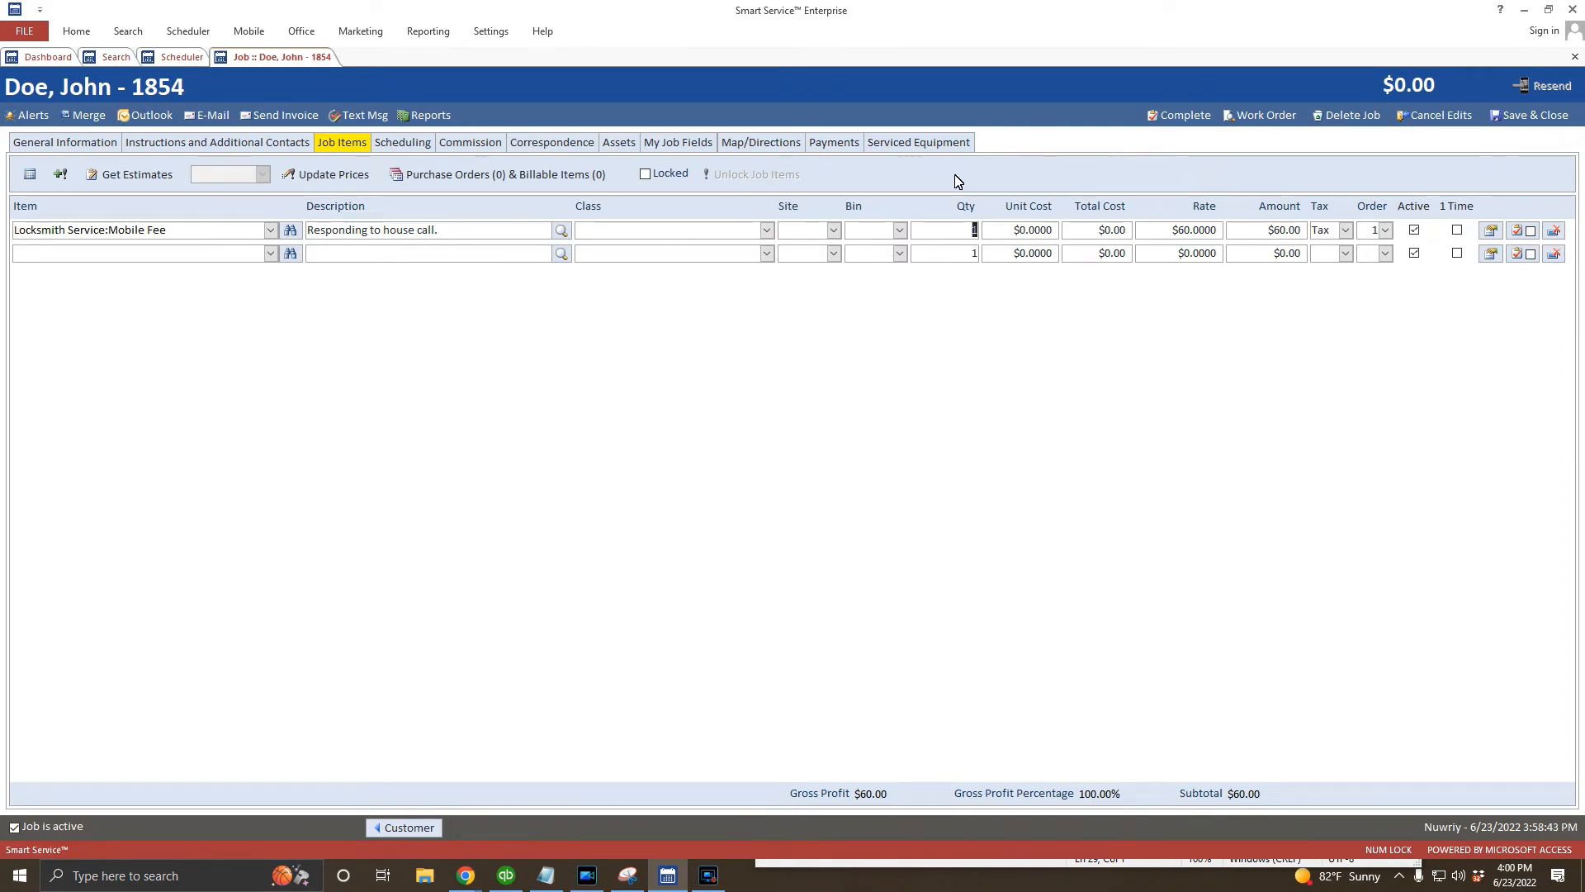
Reschedule the job through the scheduler to Thursday, June 23, 2022, from 10:00 AM to 11:30 AM, and save the new time slot
click(404, 145)
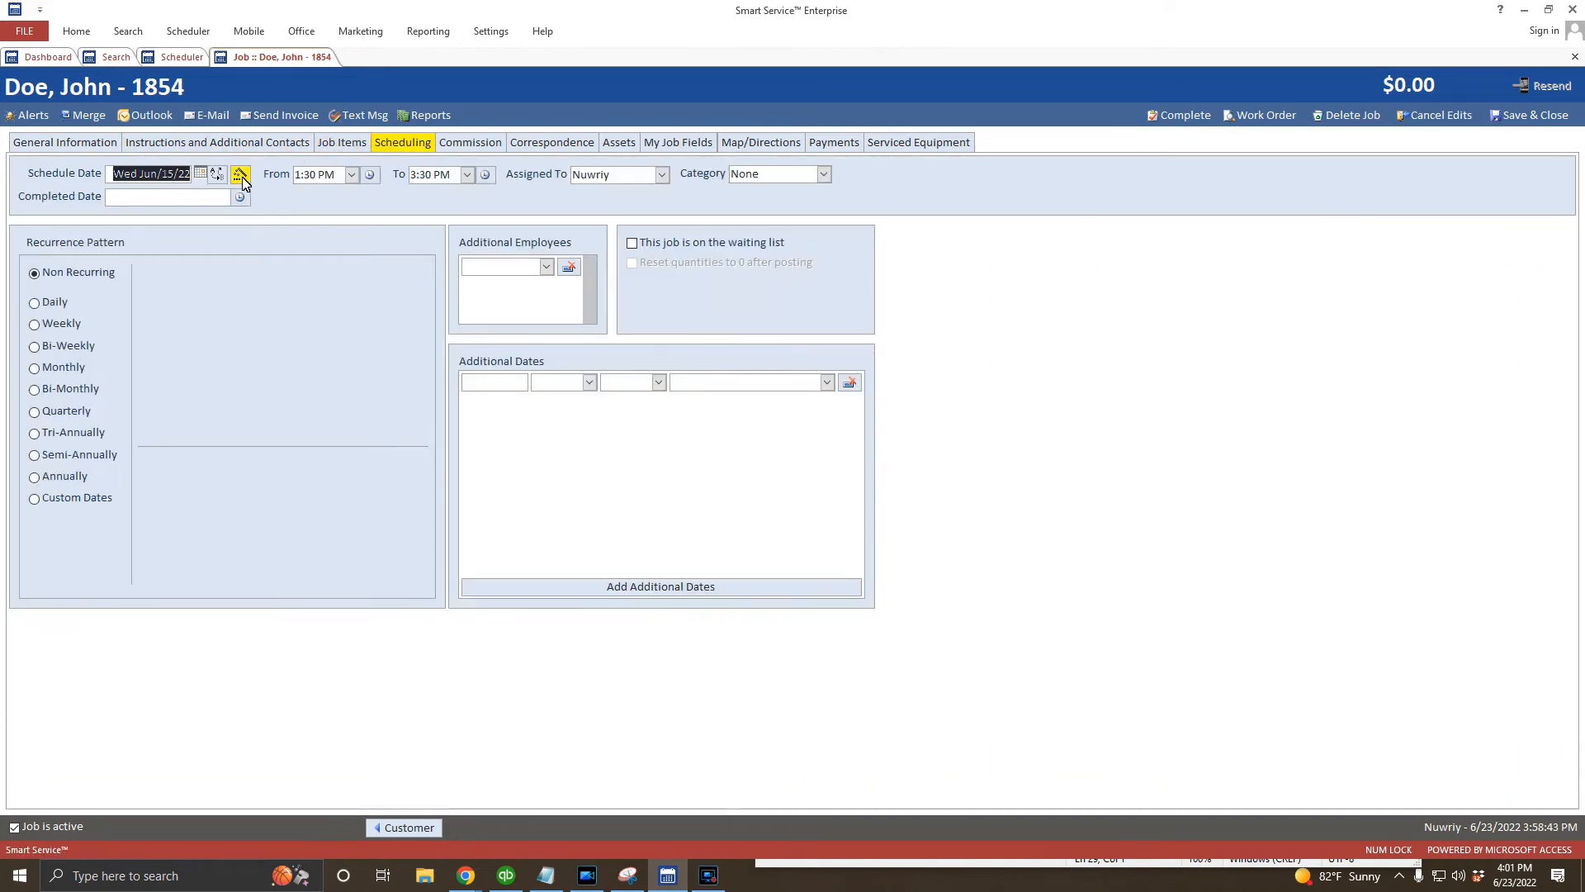
click(242, 177)
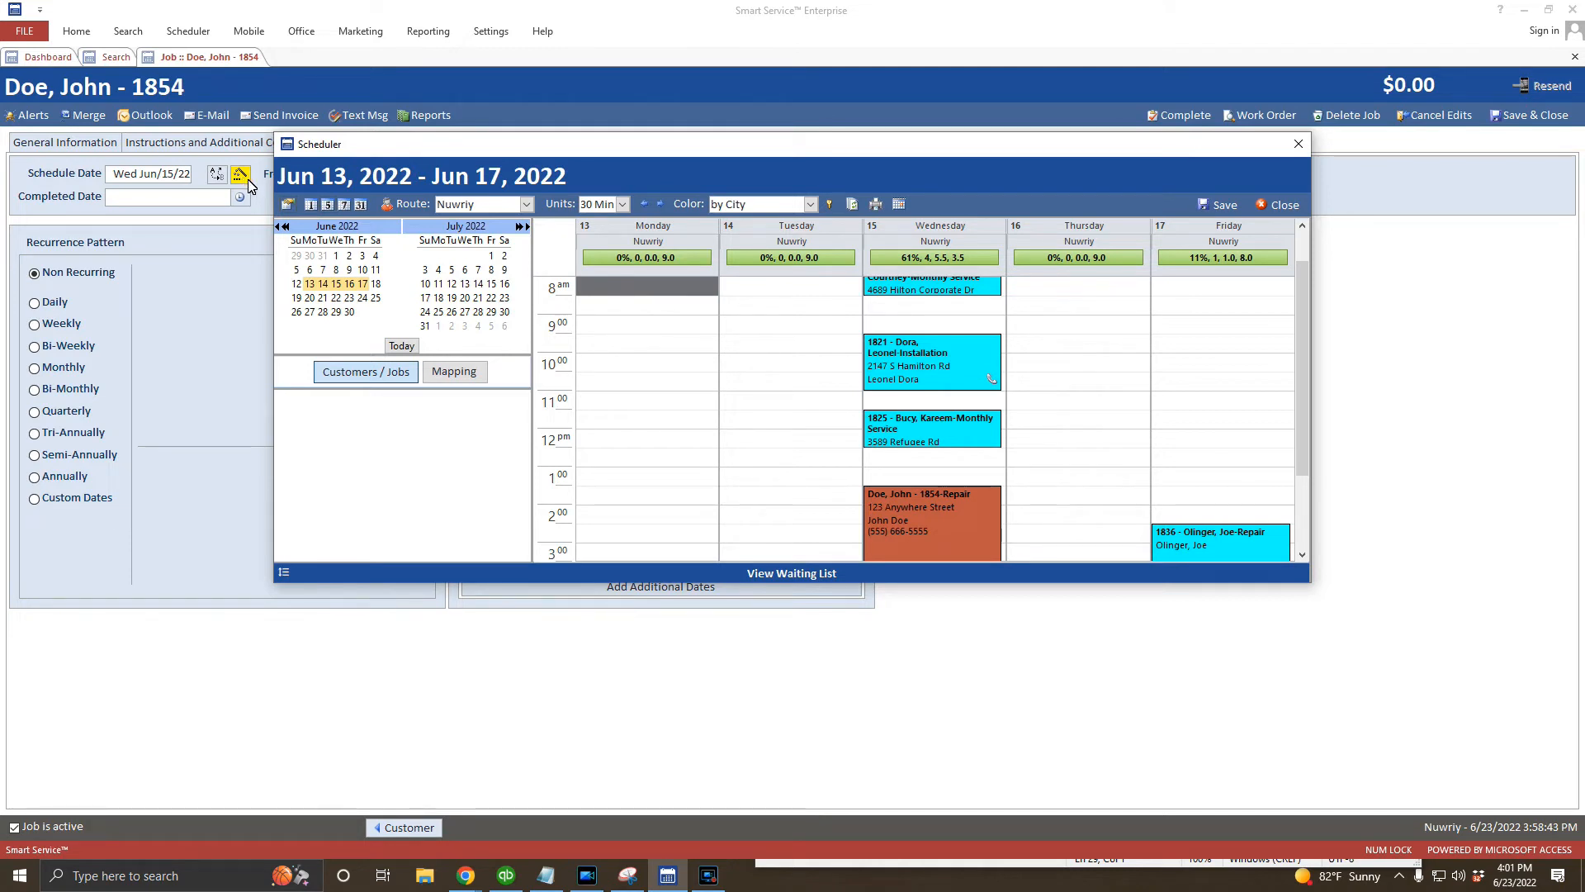
click(405, 346)
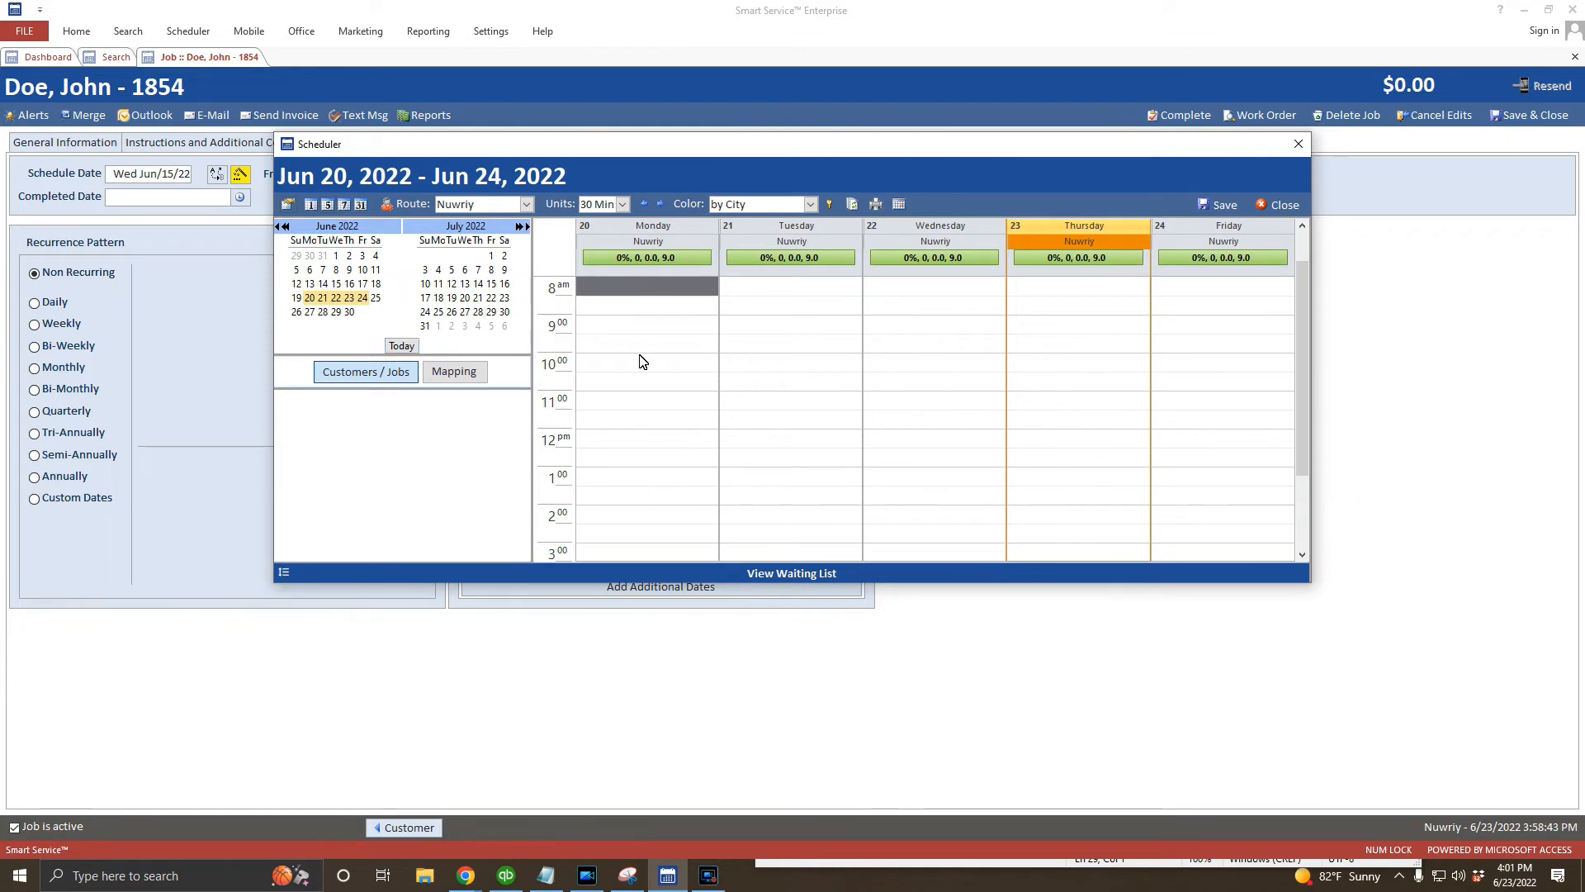
drag(1054, 364, 1064, 403)
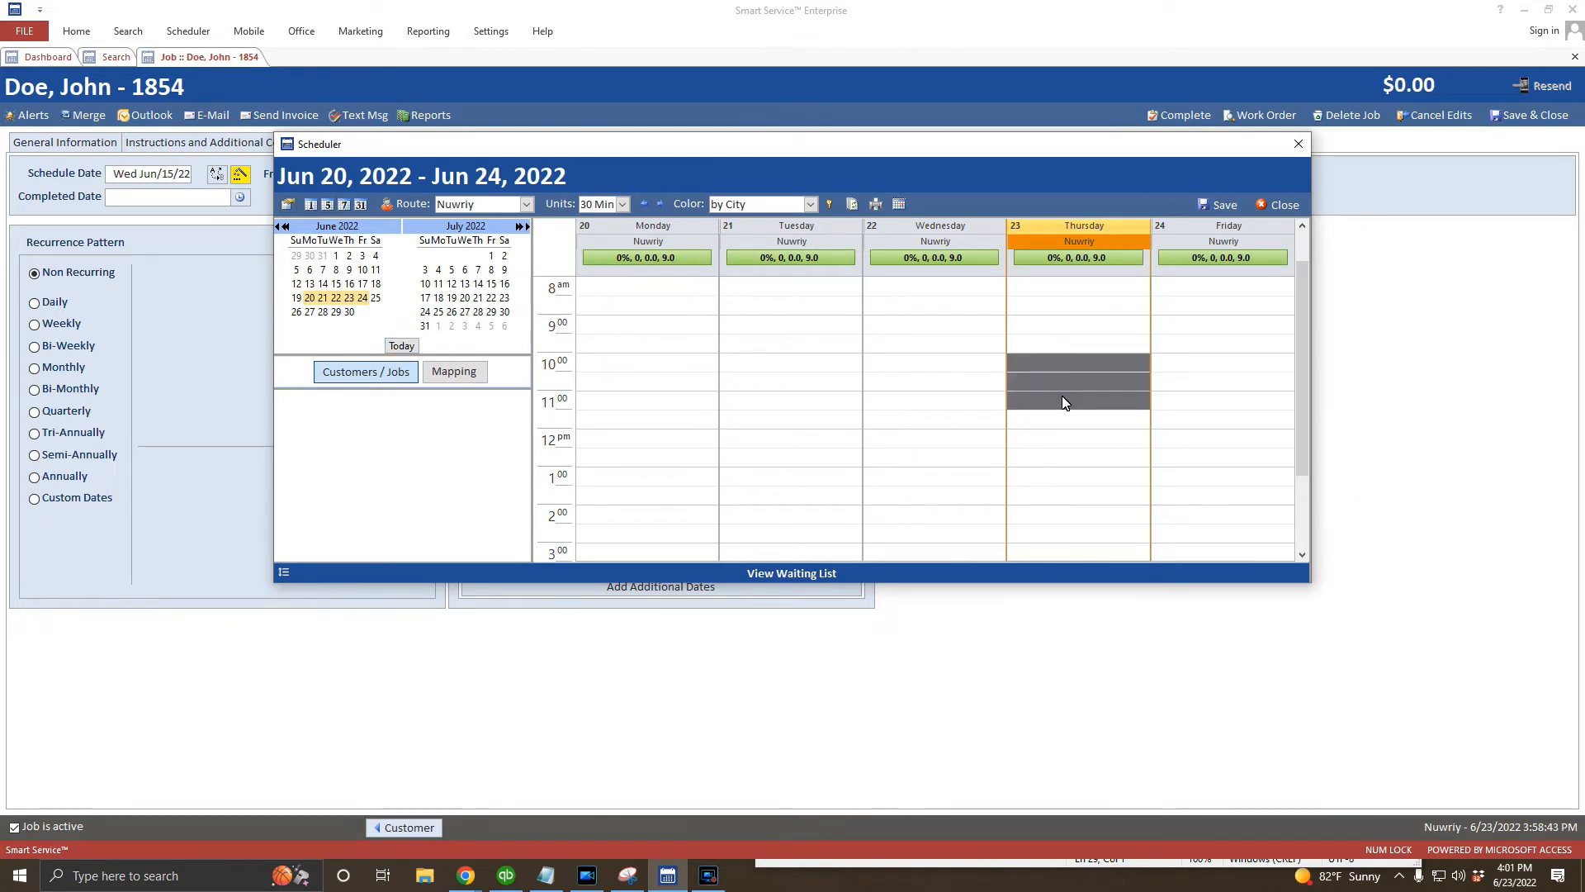
click(1220, 205)
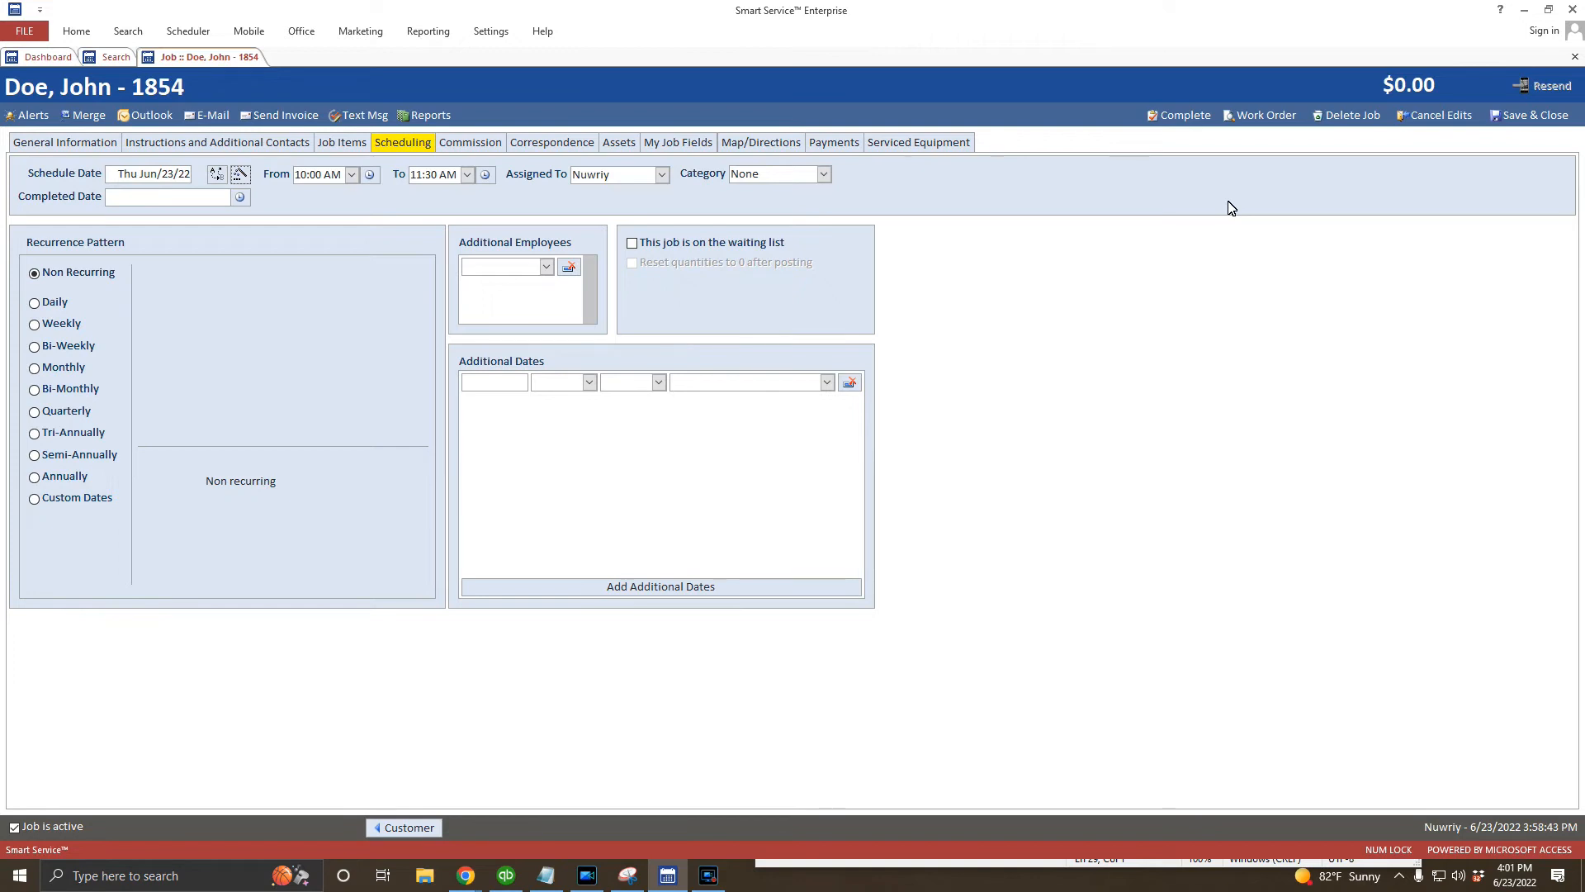
View the job's correspondence list, and save and close the job
click(559, 147)
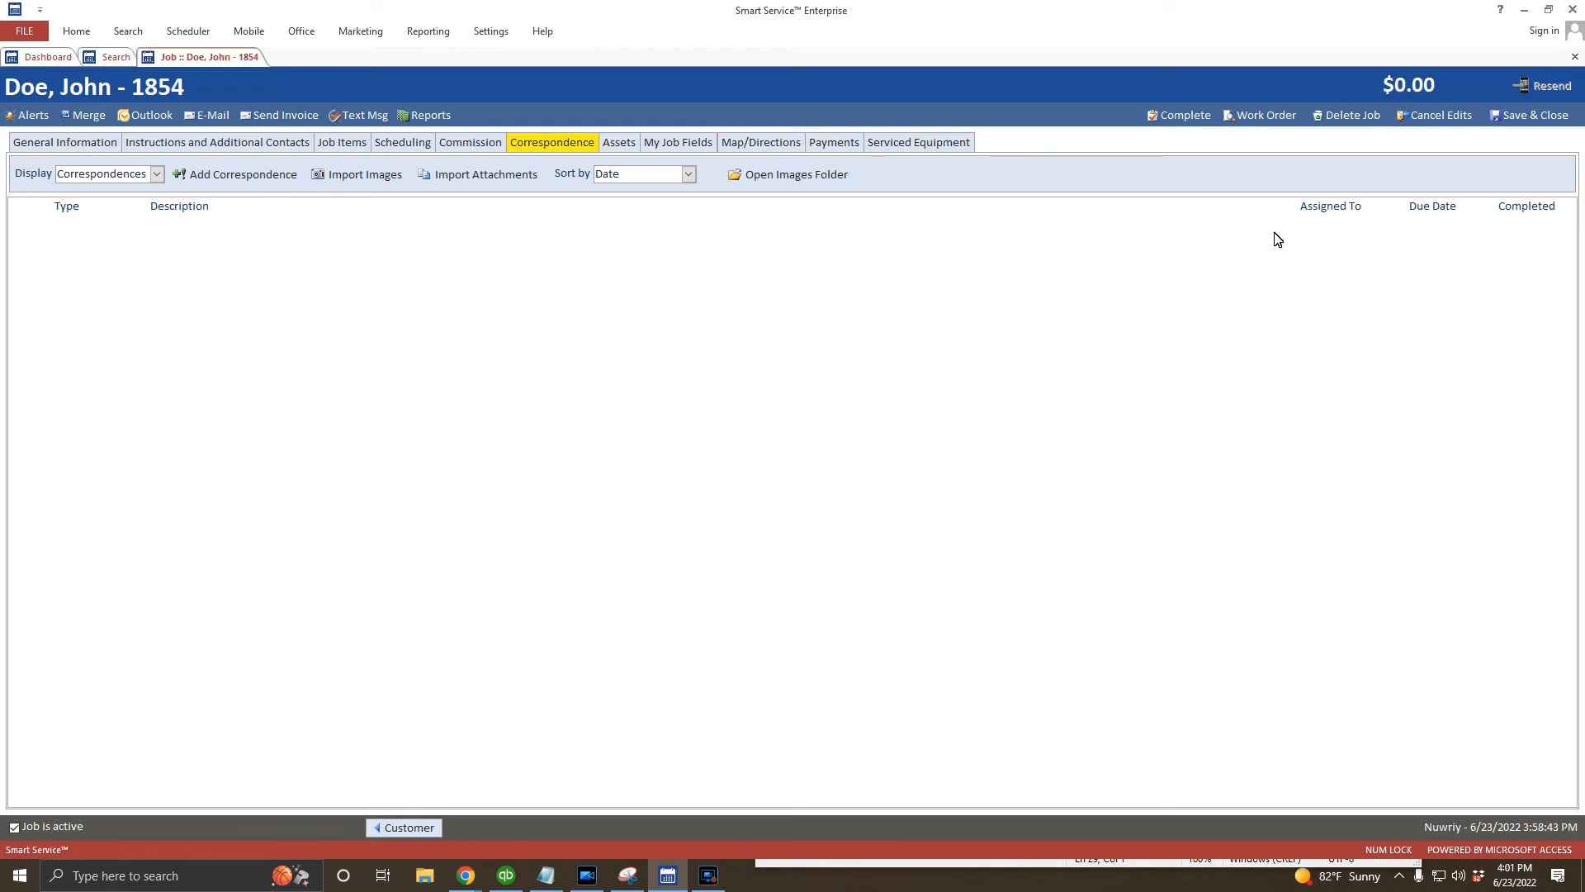
click(1531, 119)
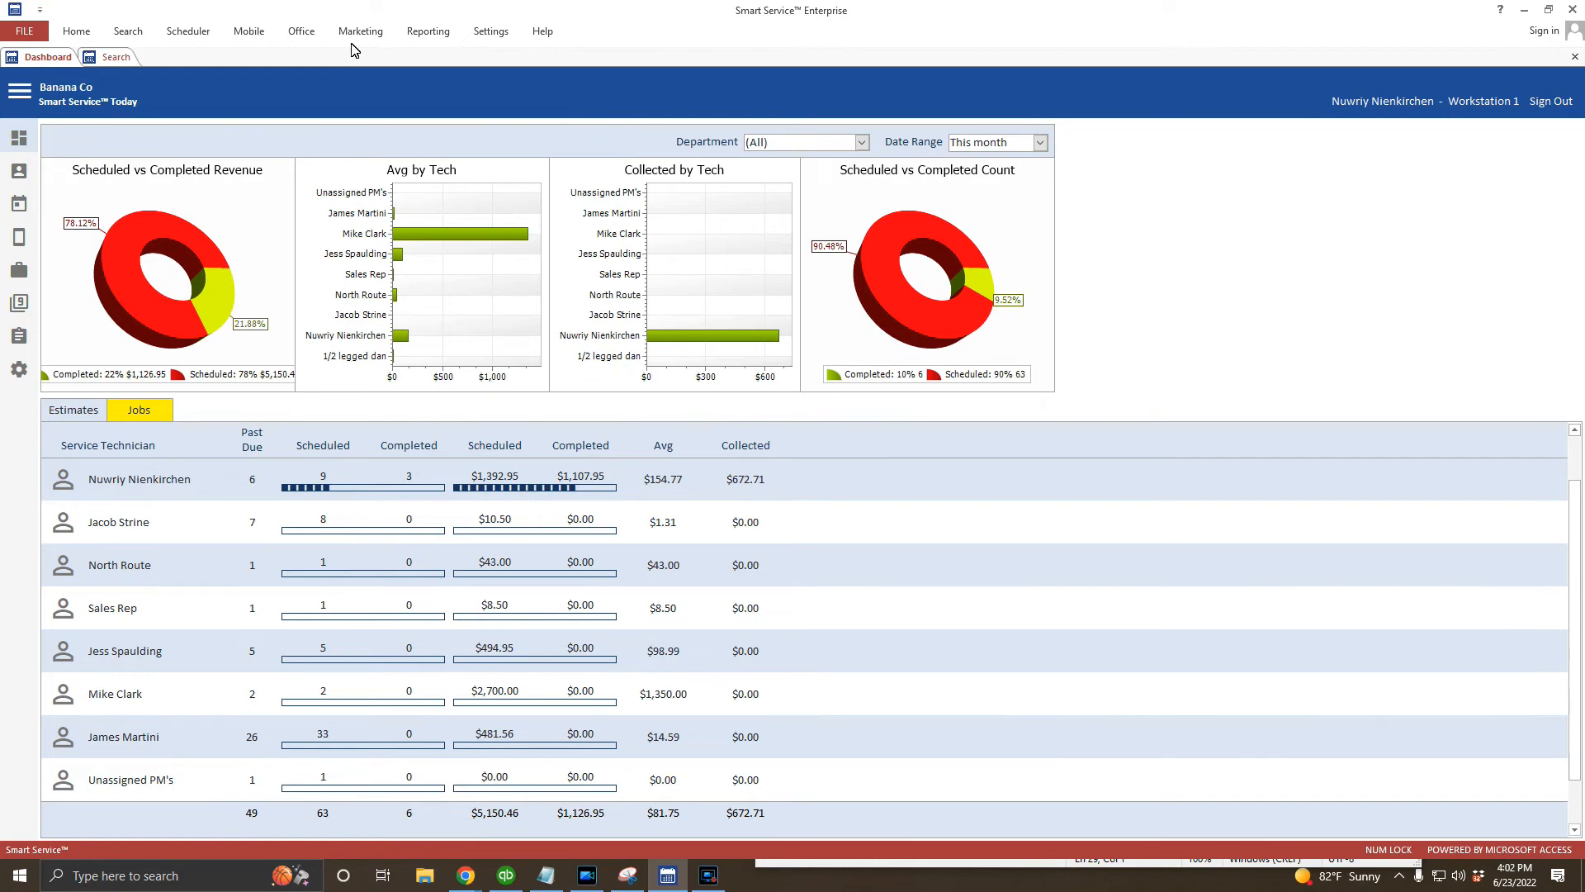
Search the customers for "smart service" and open the Smart Service customer record
click(124, 56)
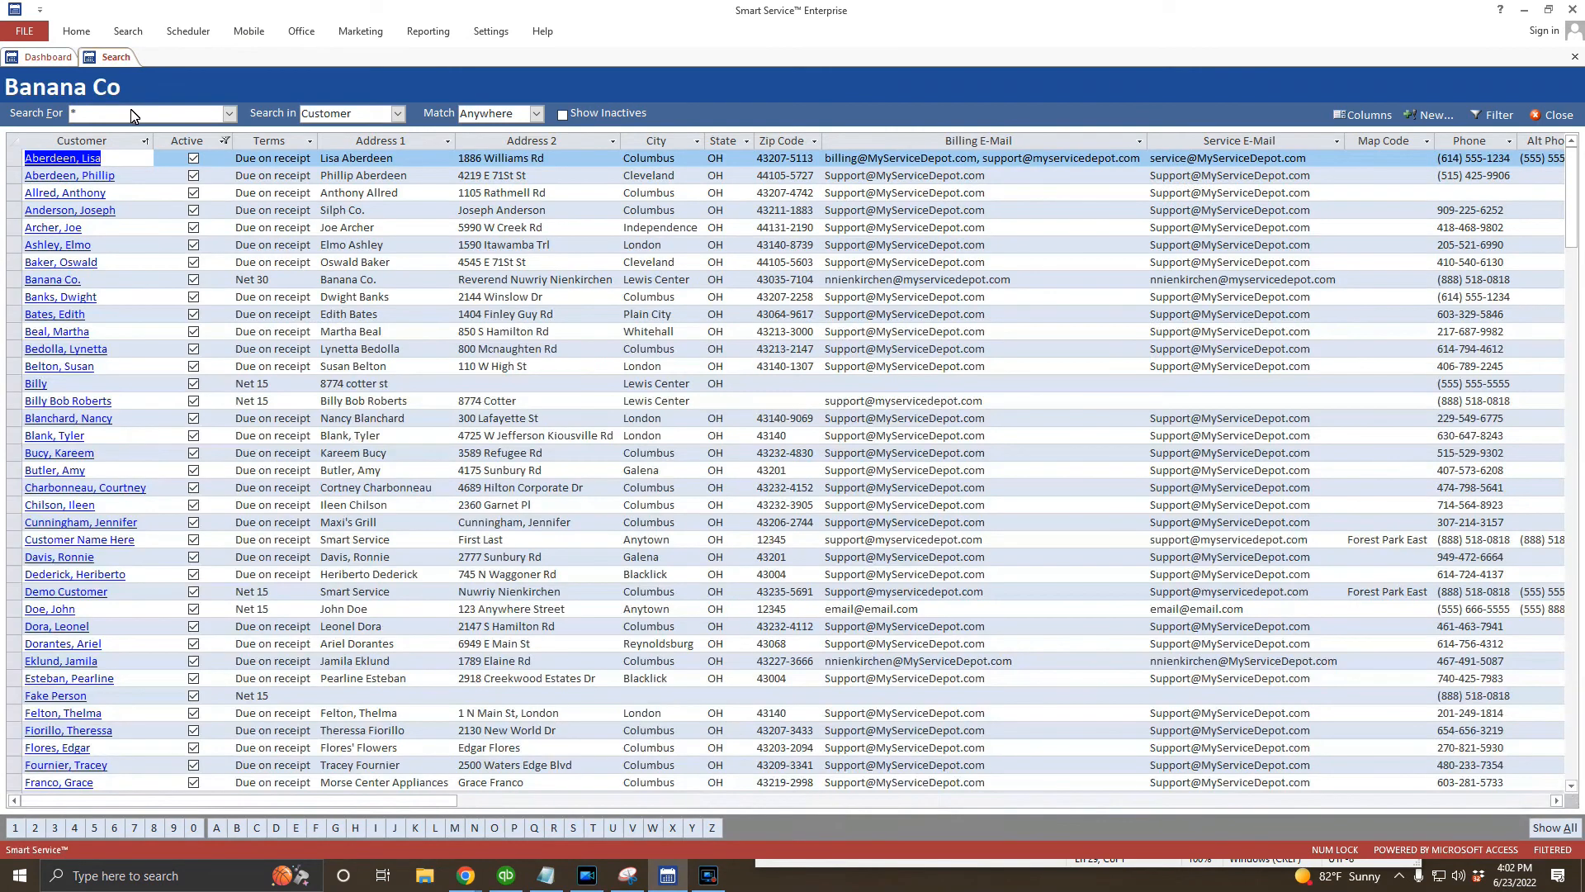
text(smart service)
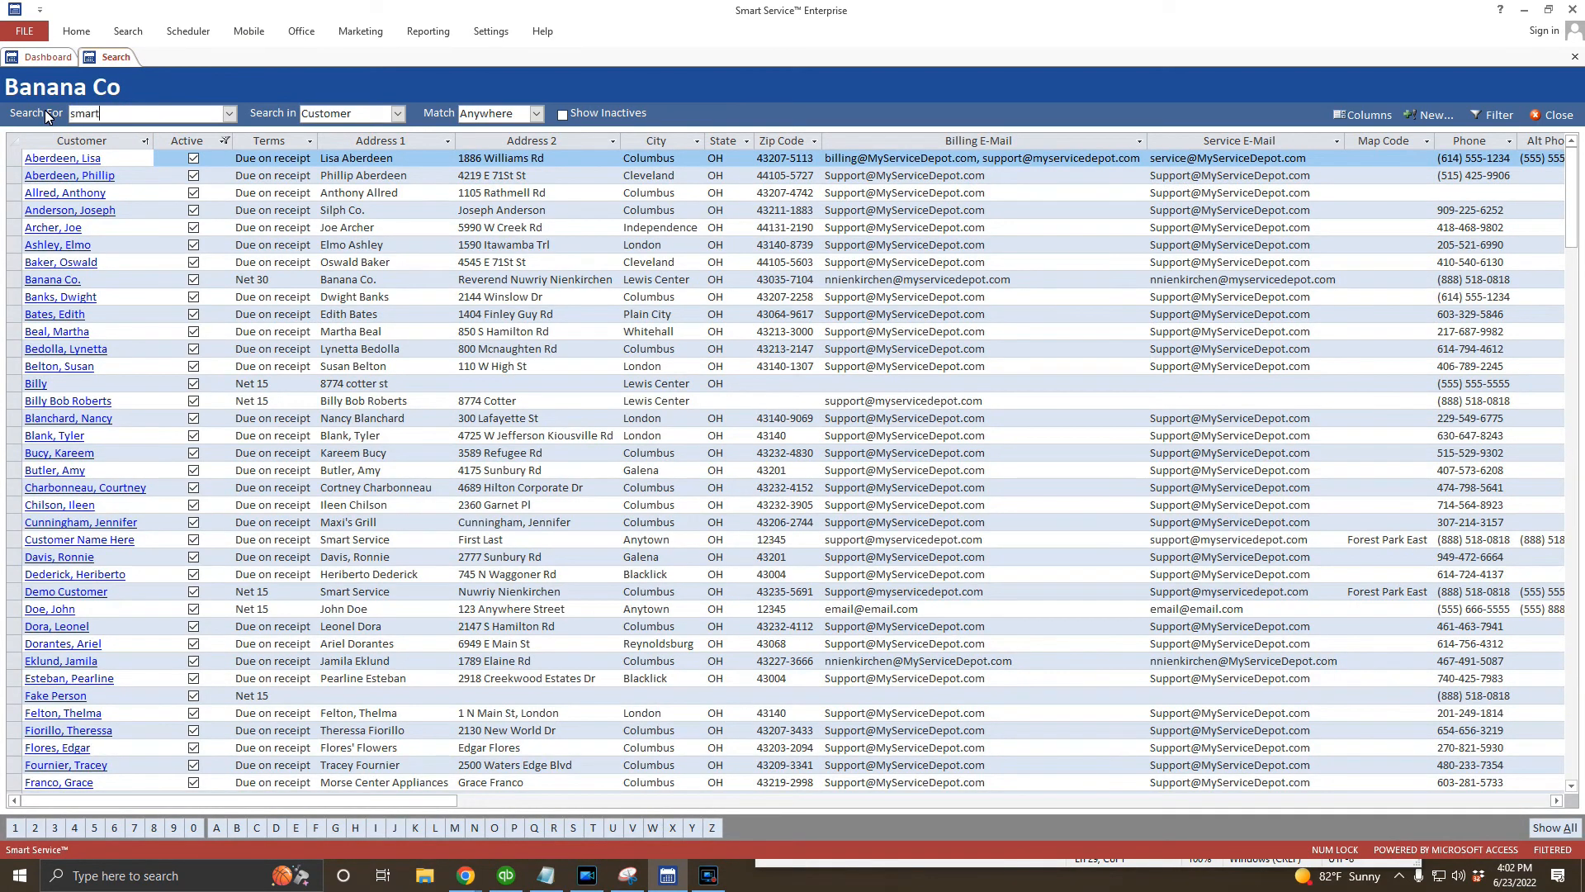
key(Return)
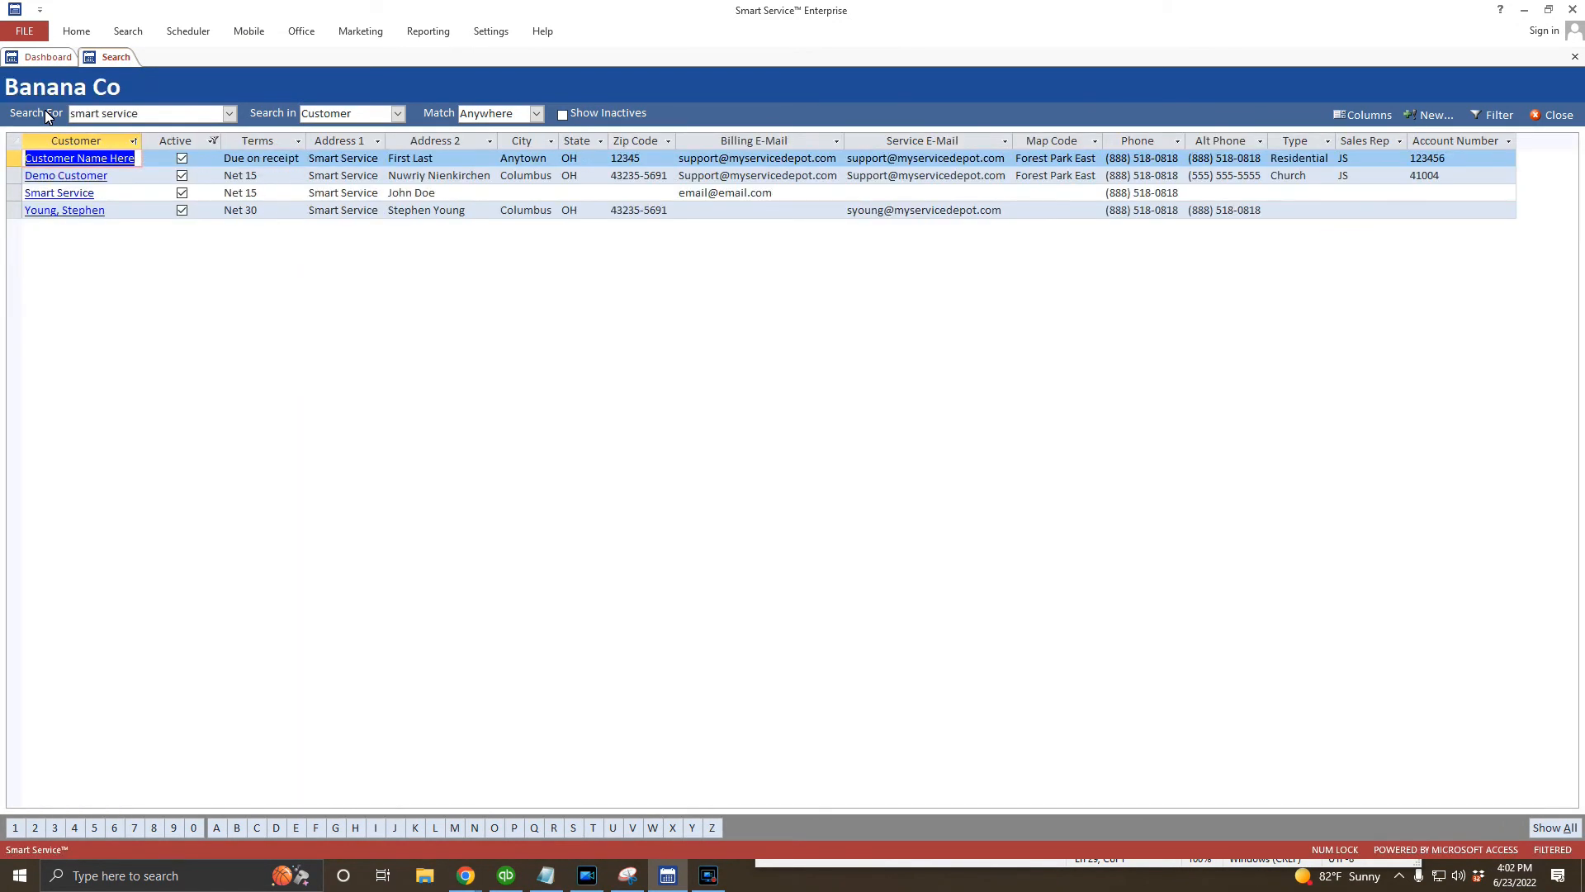
click(51, 194)
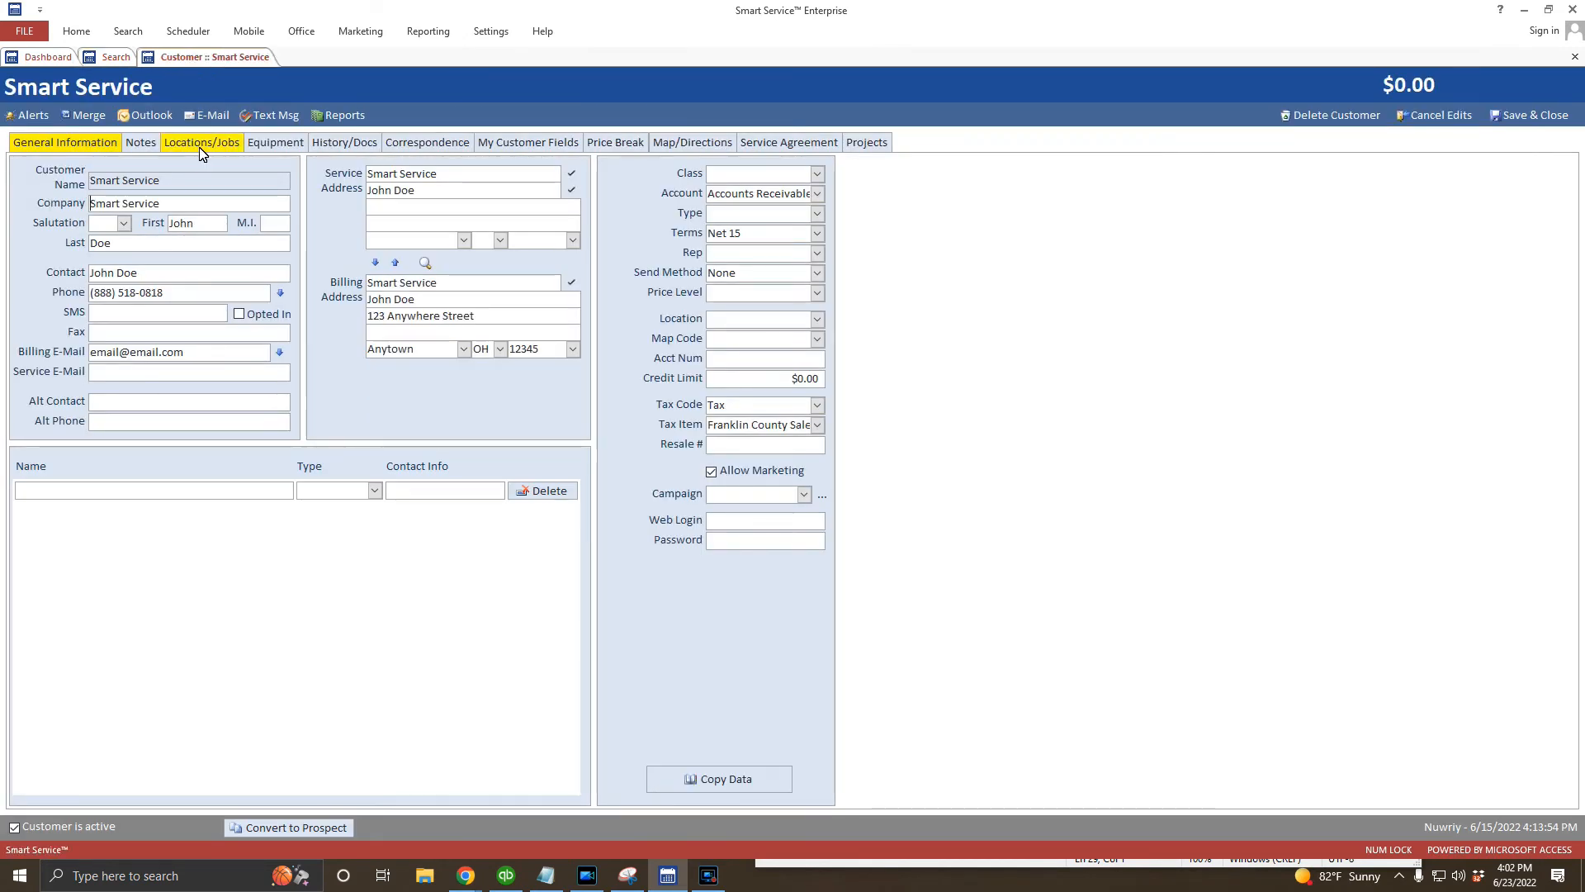
Add an estimate under the customer's Main Office location, accepting the suggested estimate name
click(202, 145)
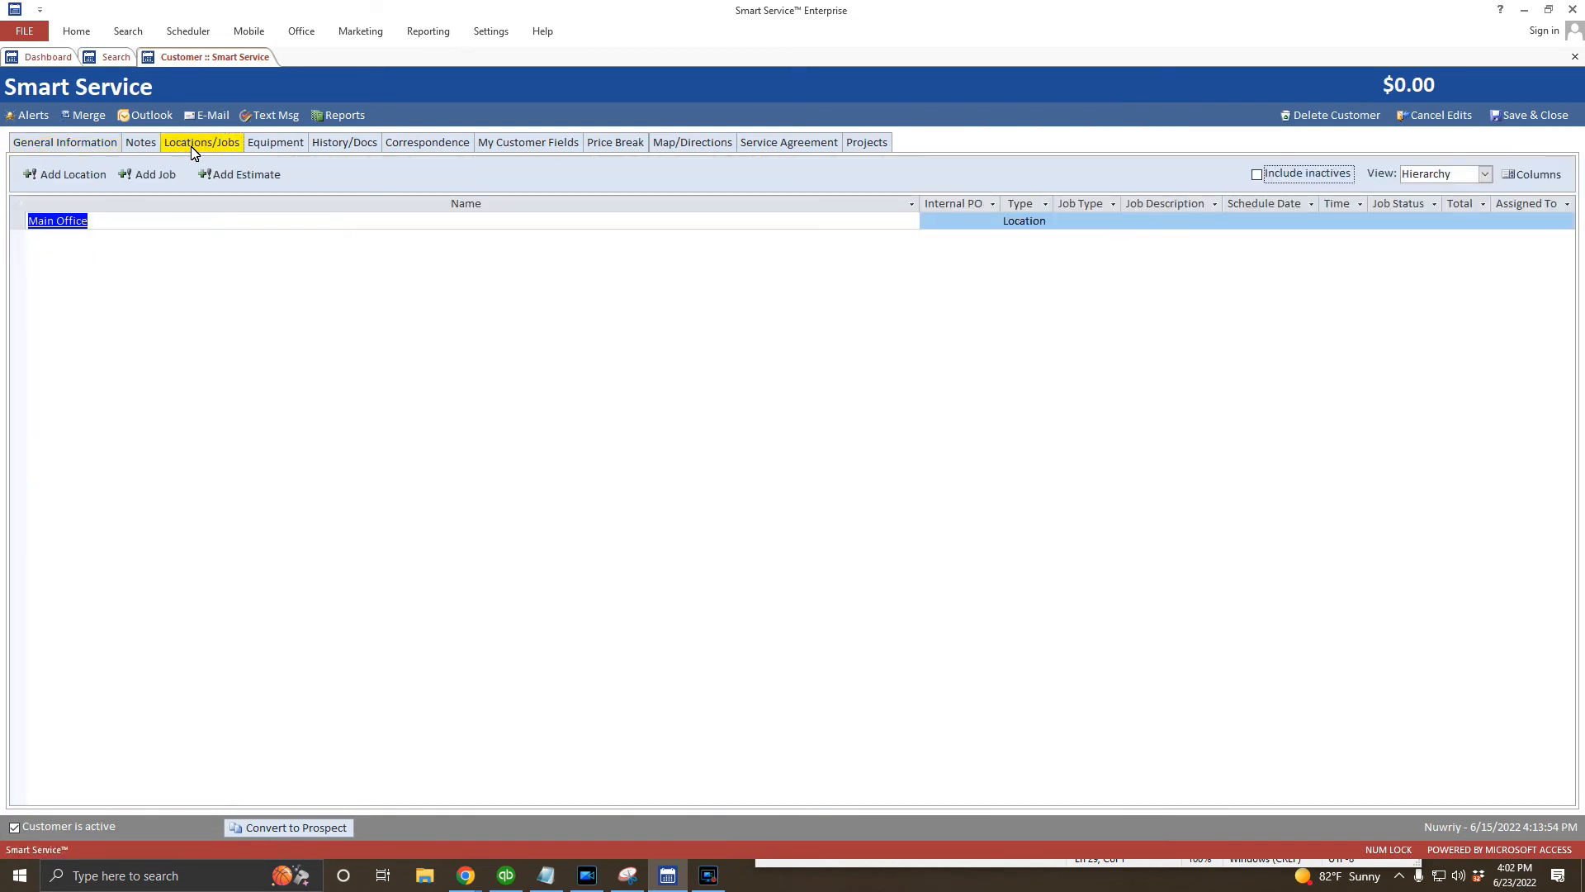
click(53, 228)
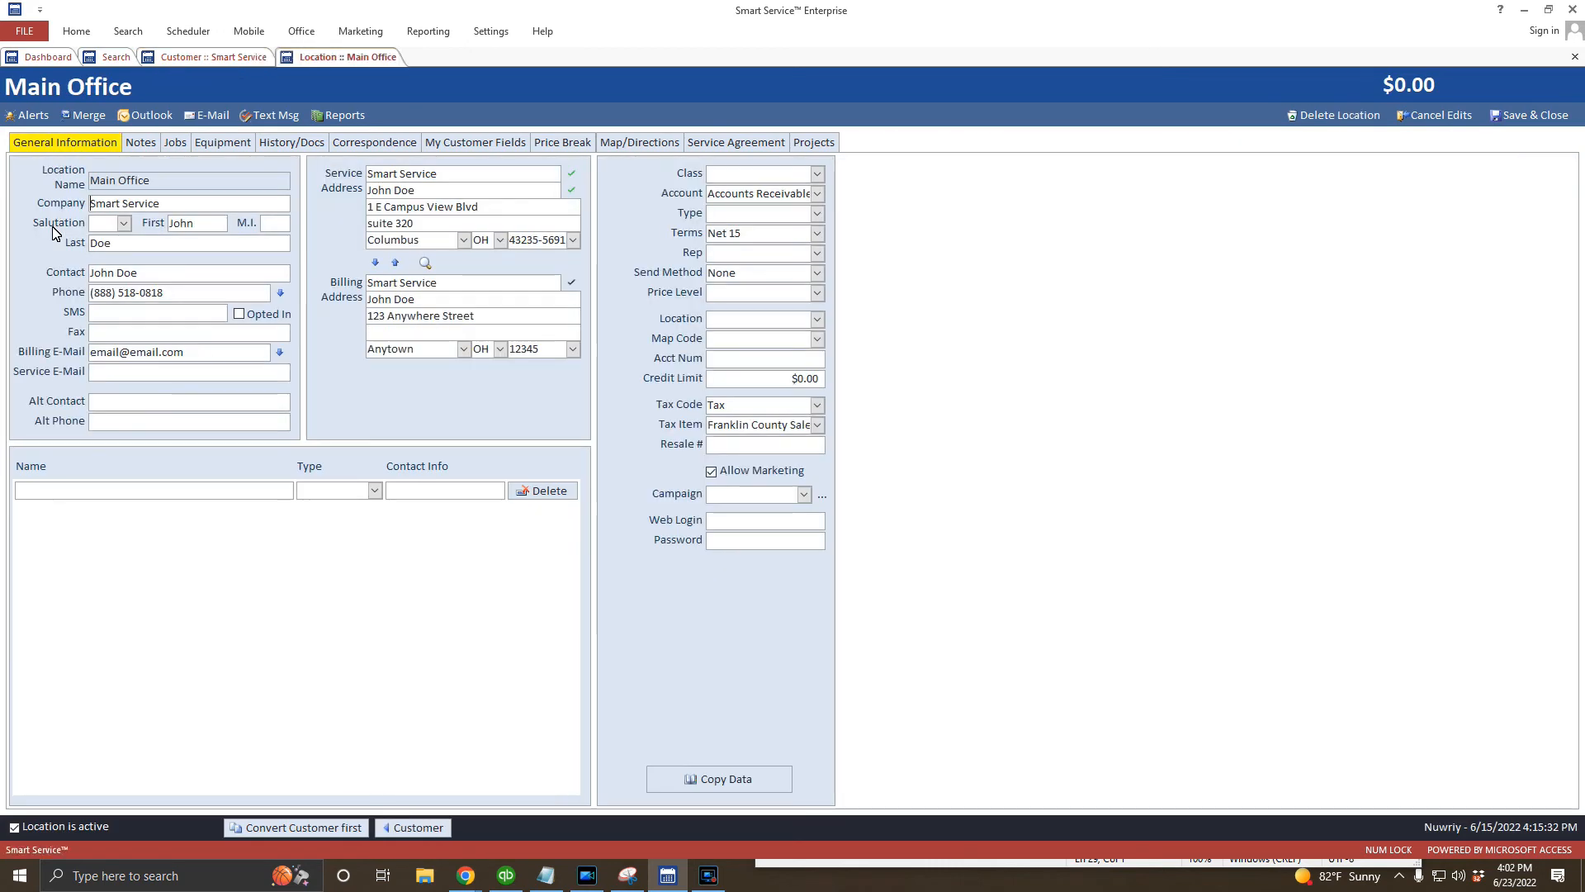
click(176, 148)
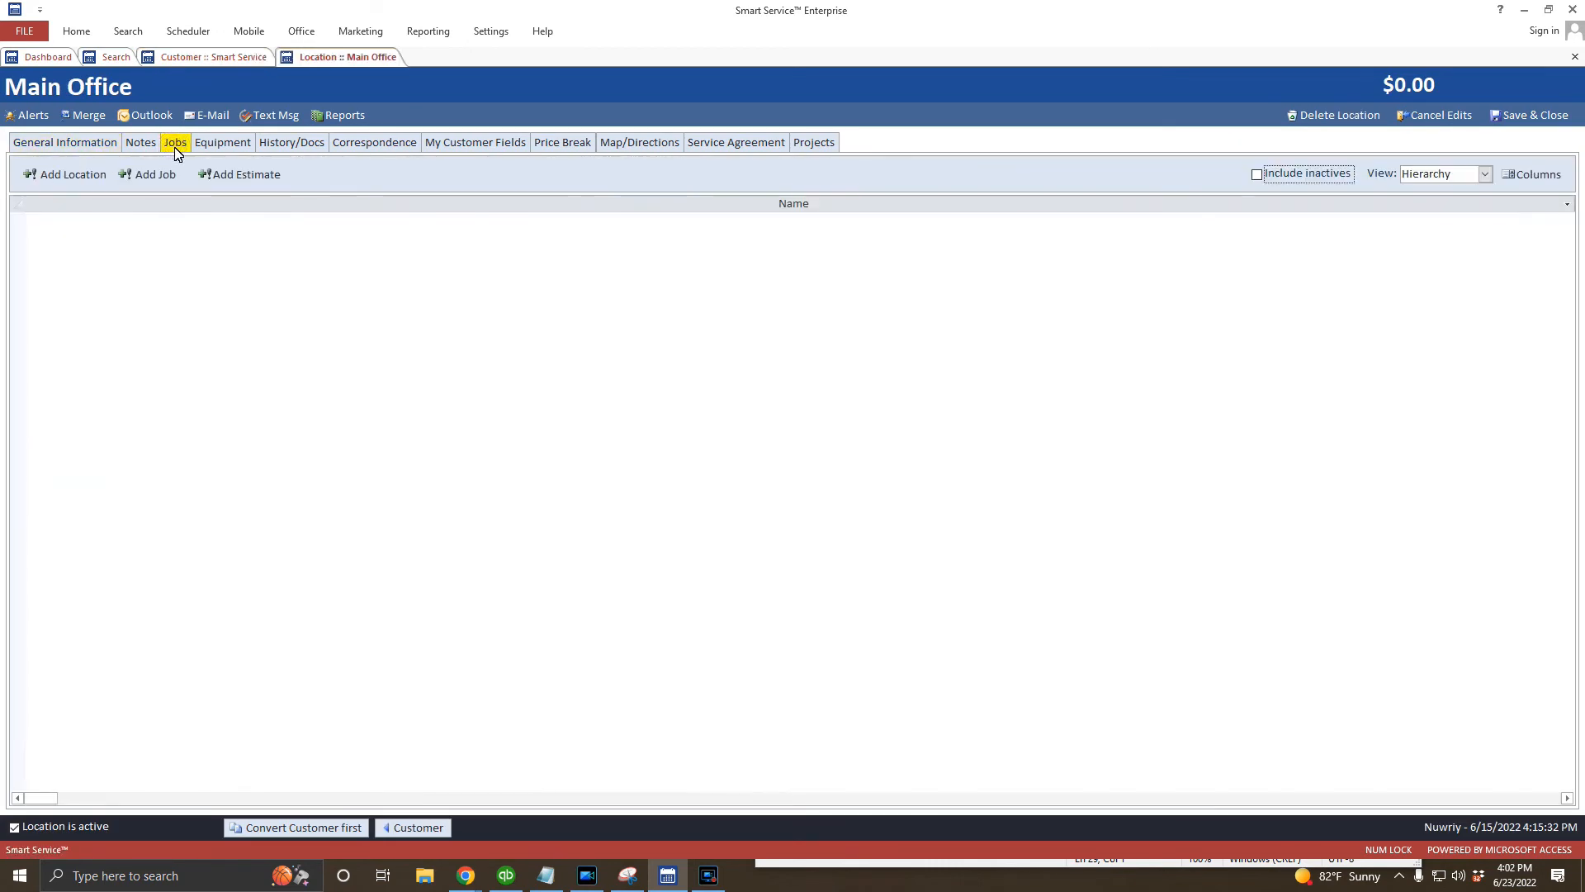
click(243, 175)
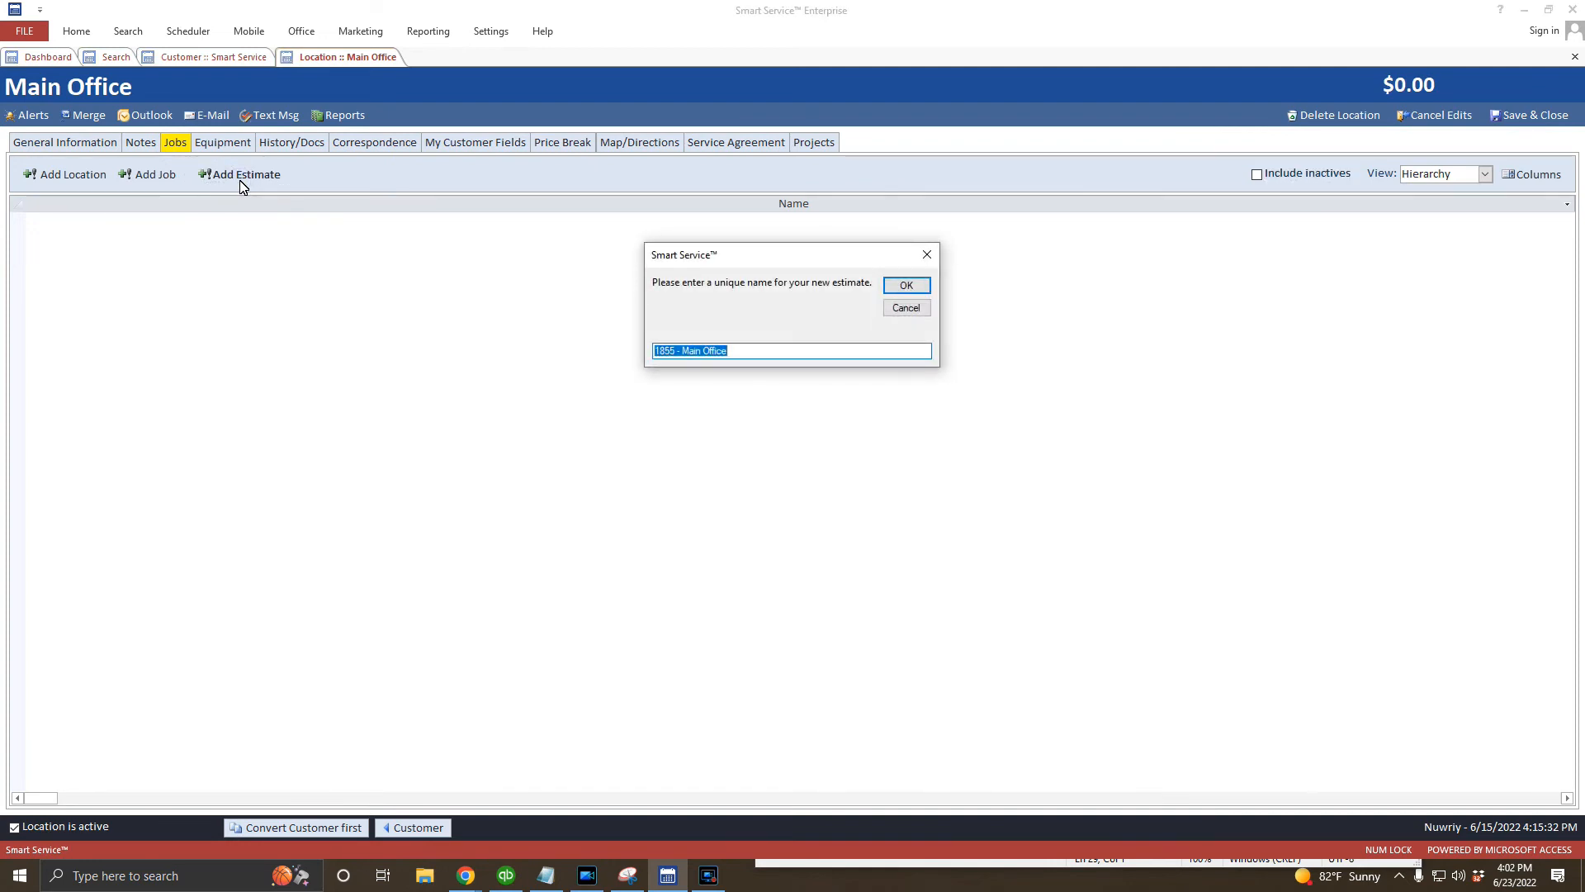
click(896, 291)
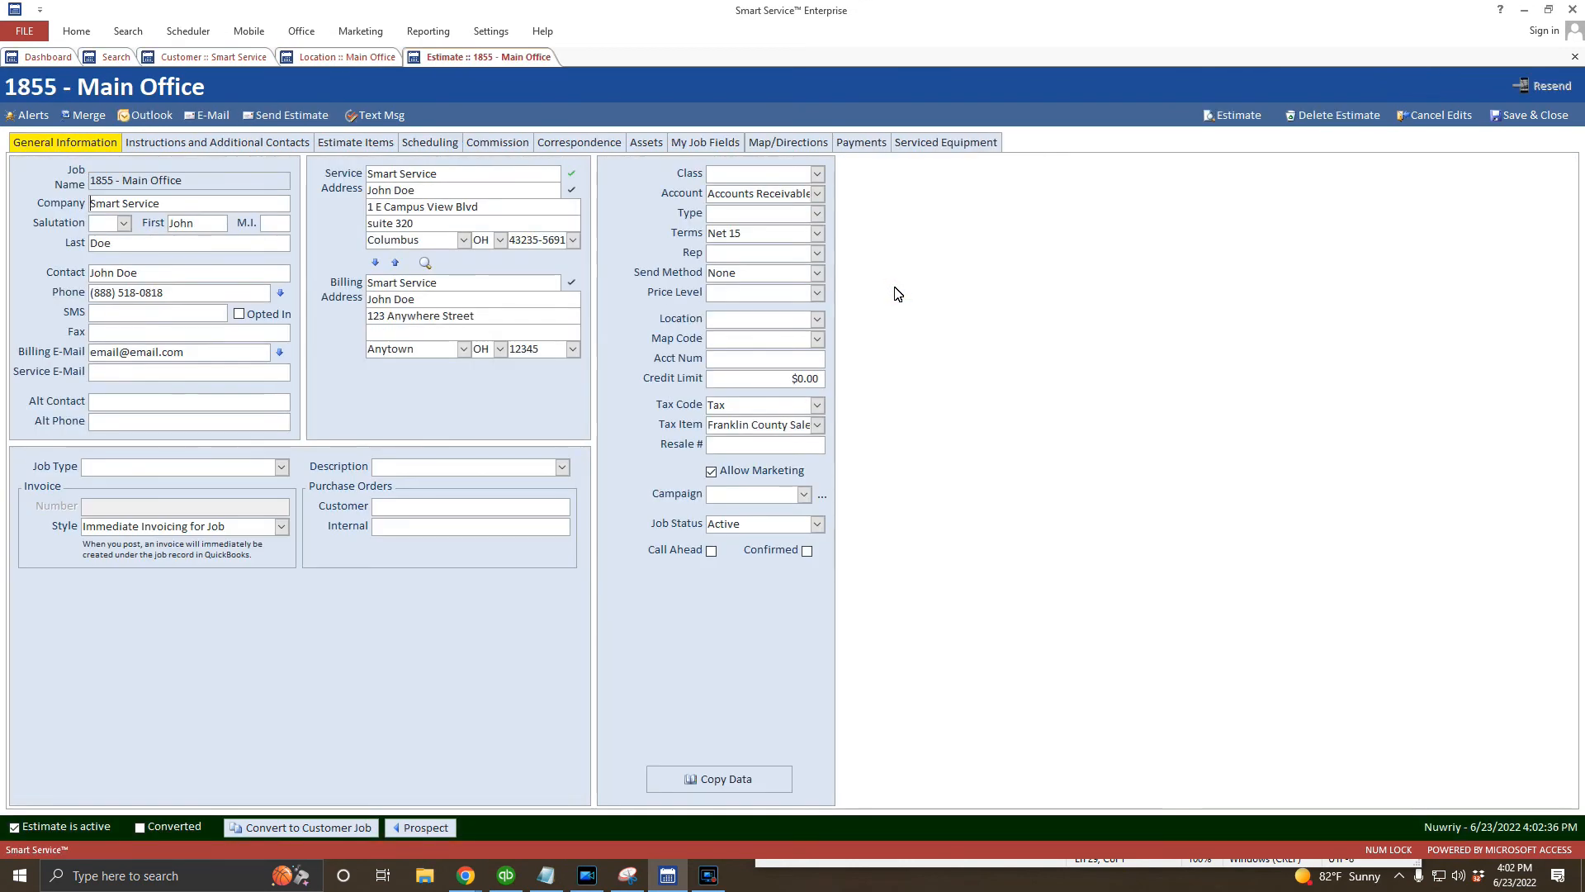
Set the new estimate's job type to Installation
click(282, 467)
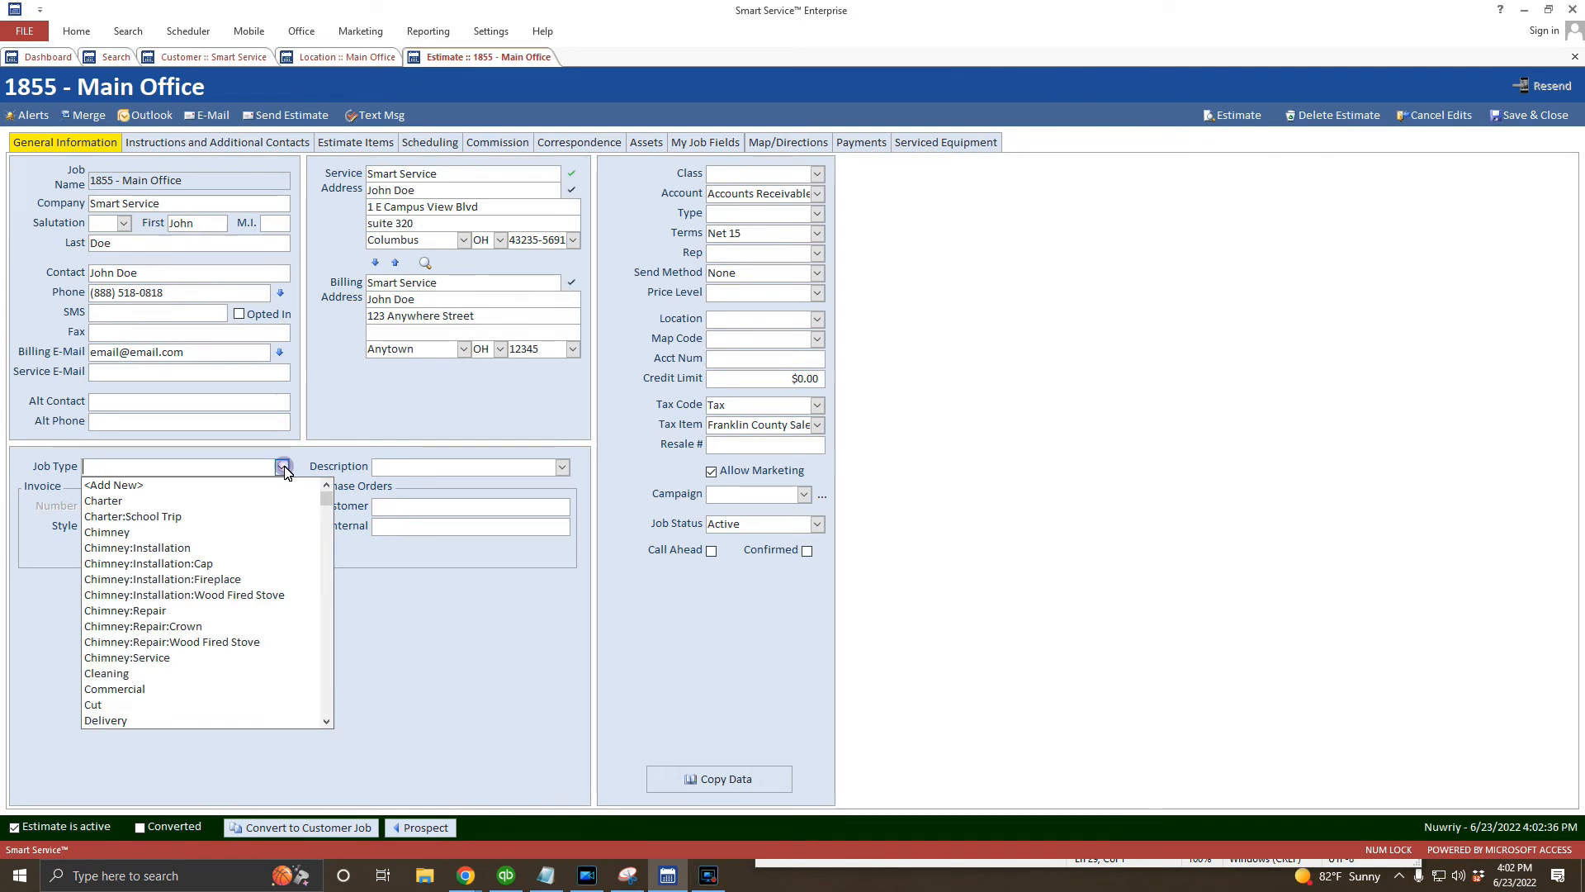
text(Install)
key(Tab)
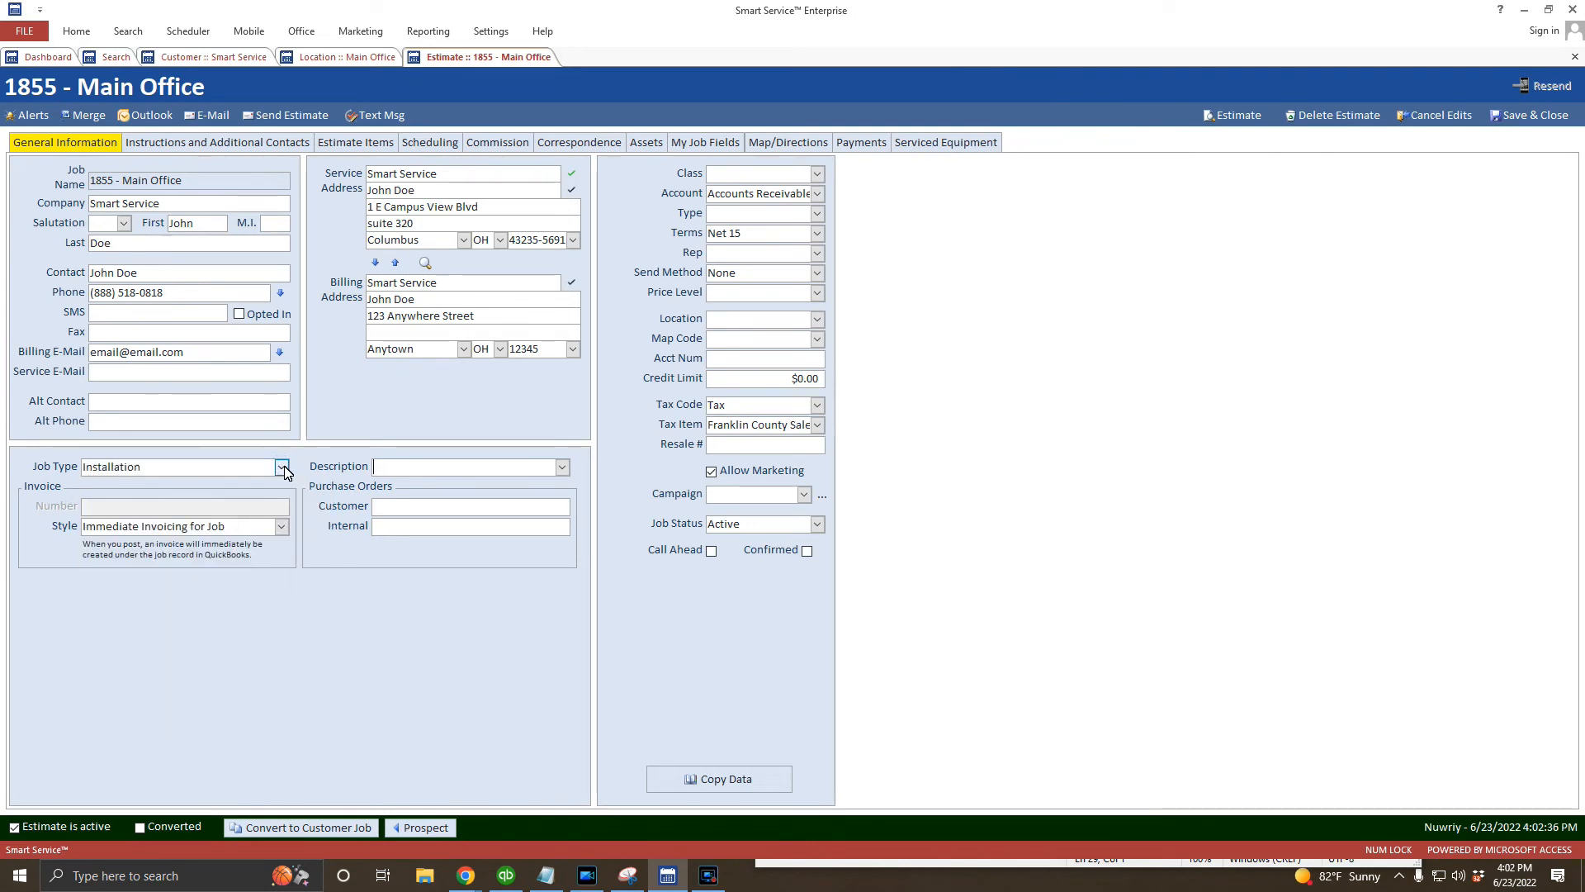